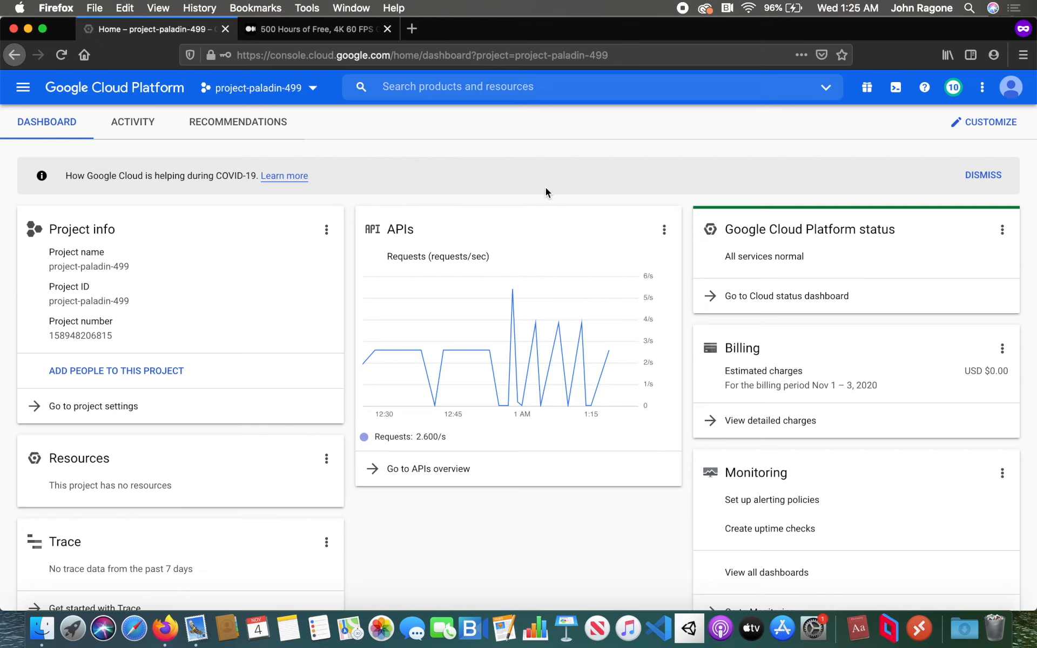
# Step: Search the console for "billing" and review the billing account overview
pyautogui.click(524, 88)
pyautogui.write('billing')
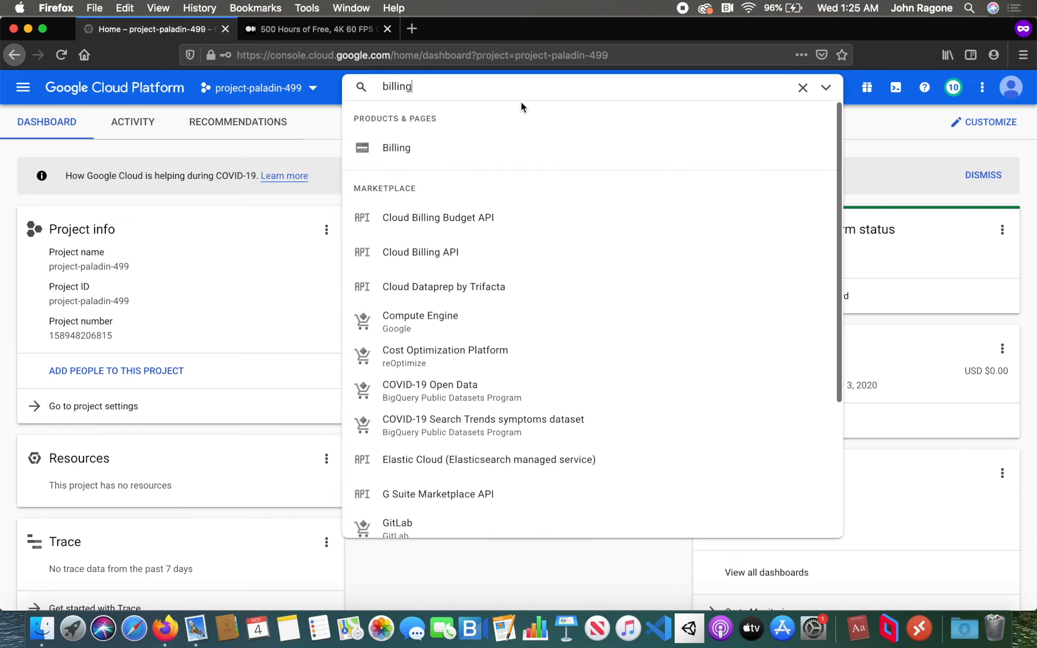
pyautogui.click(440, 154)
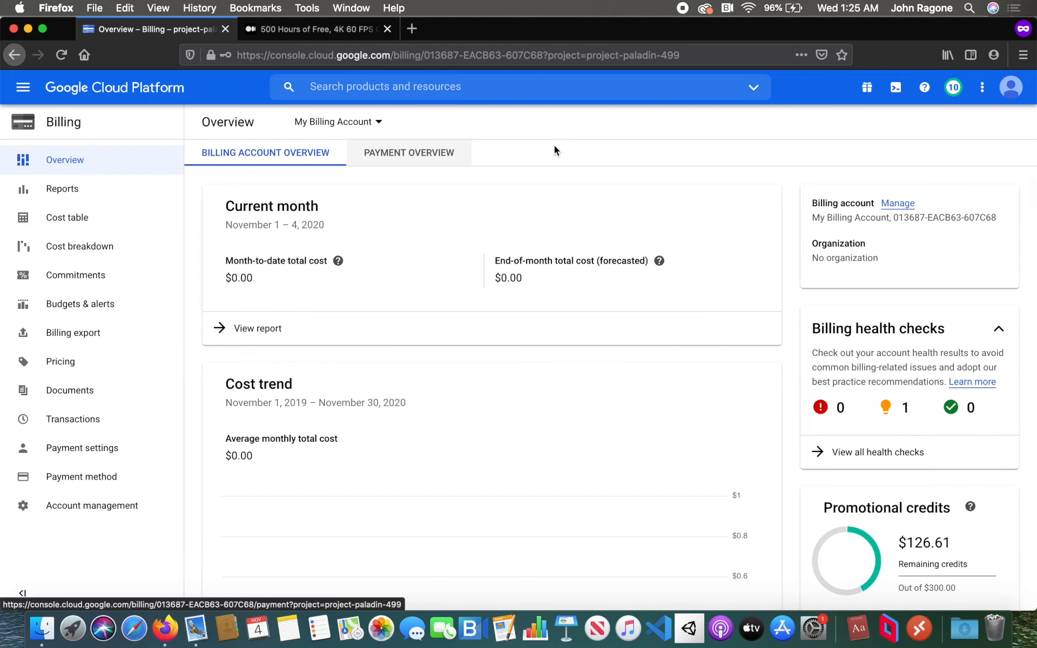
pyautogui.scroll(-5, 788, 326)
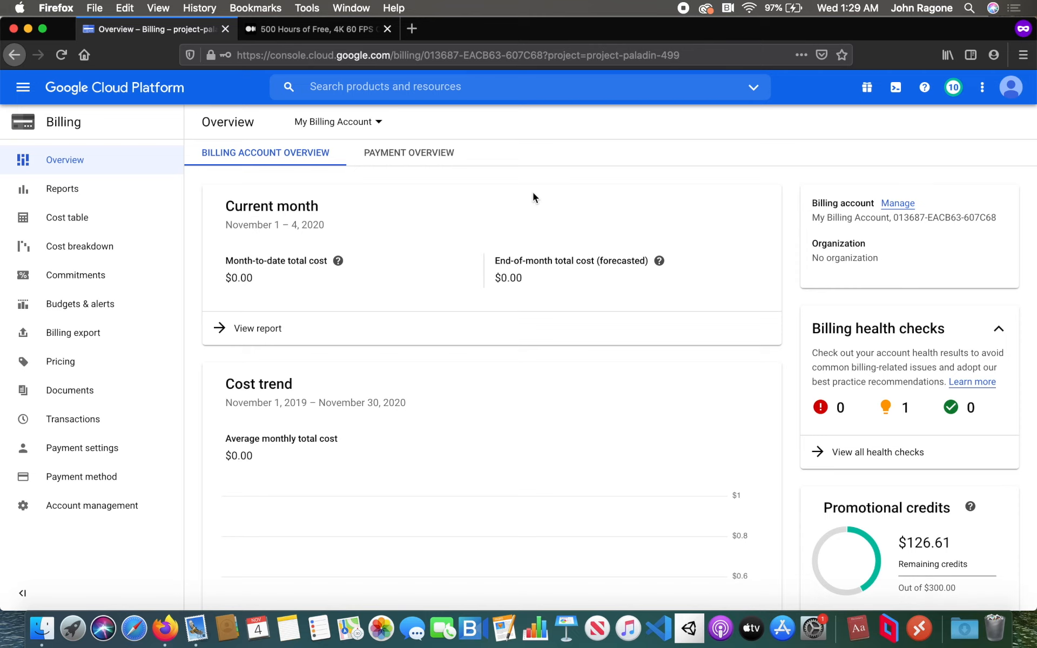
# Step: Search the console for "quotas" and open the All Quotas page
pyautogui.click(505, 87)
pyautogui.write('qu')
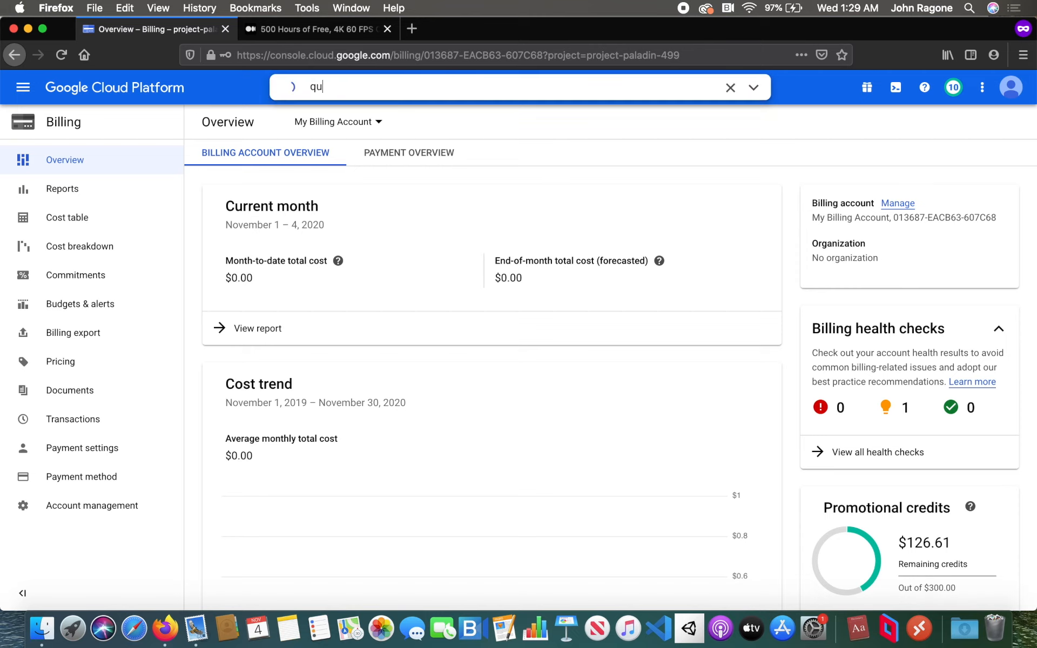
pyautogui.write('otas')
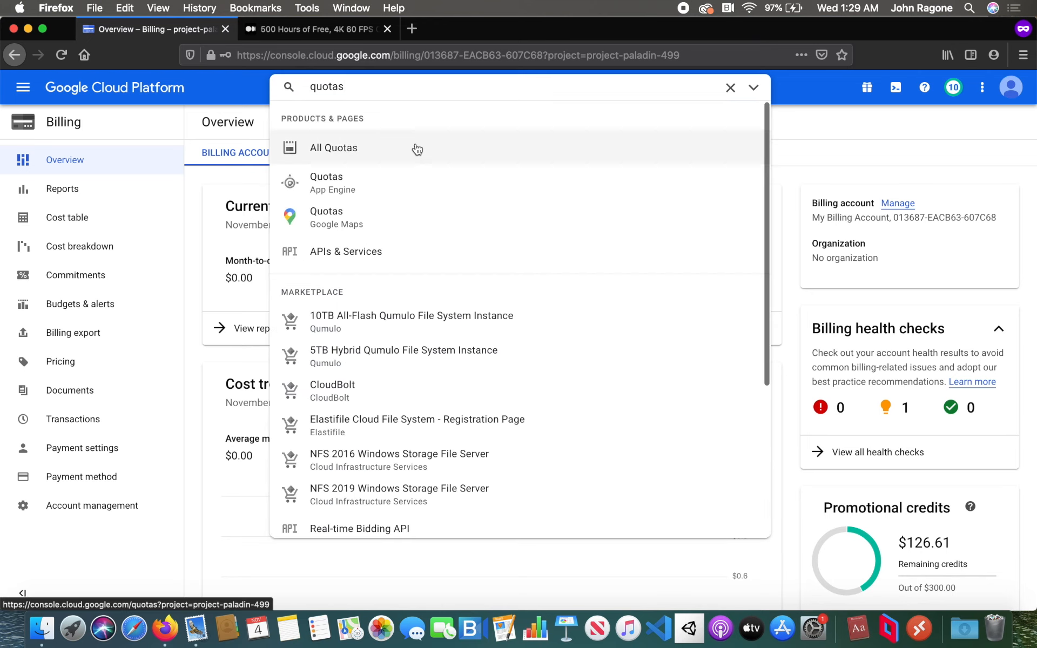
pyautogui.click(417, 149)
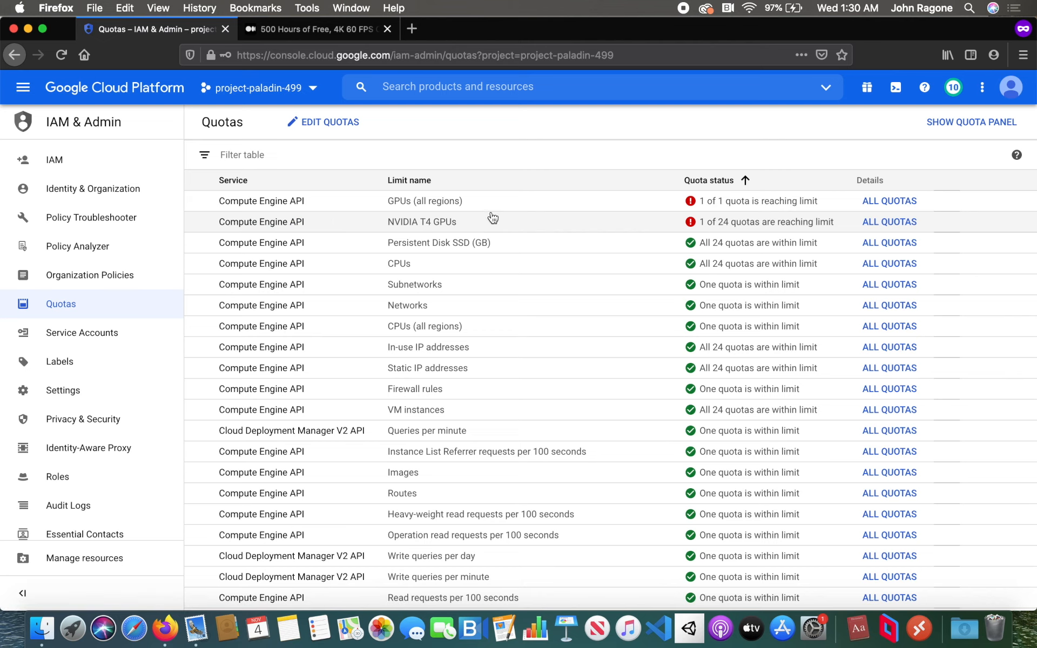
# Step: Start a quota edit for the Global location of GPUs (all regions) and fill in the contact's phone number
pyautogui.click(896, 206)
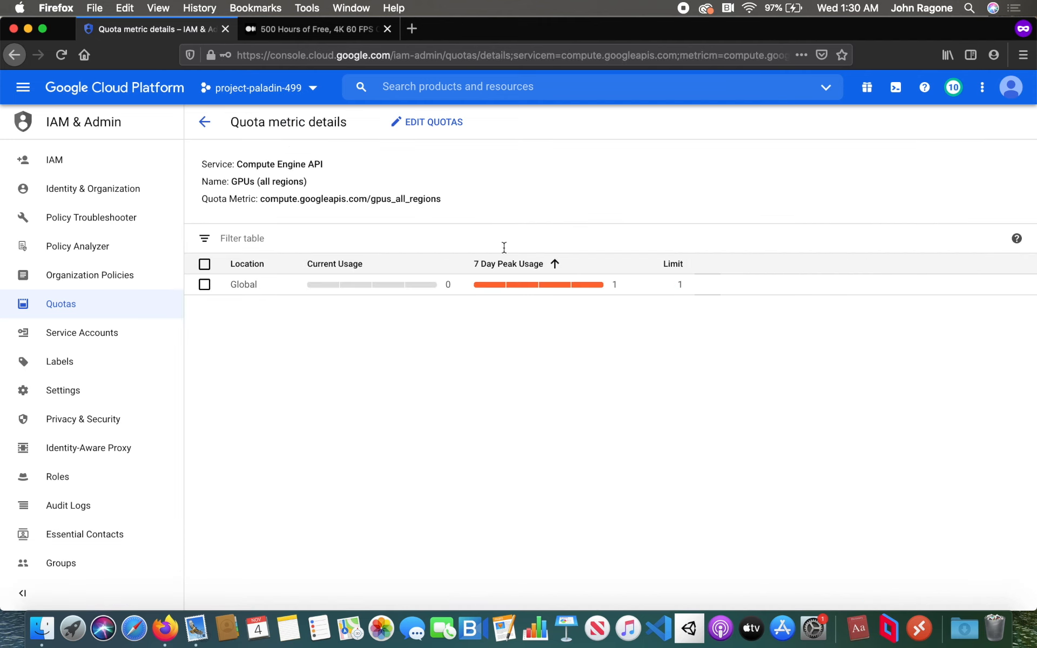
pyautogui.click(204, 286)
pyautogui.click(418, 124)
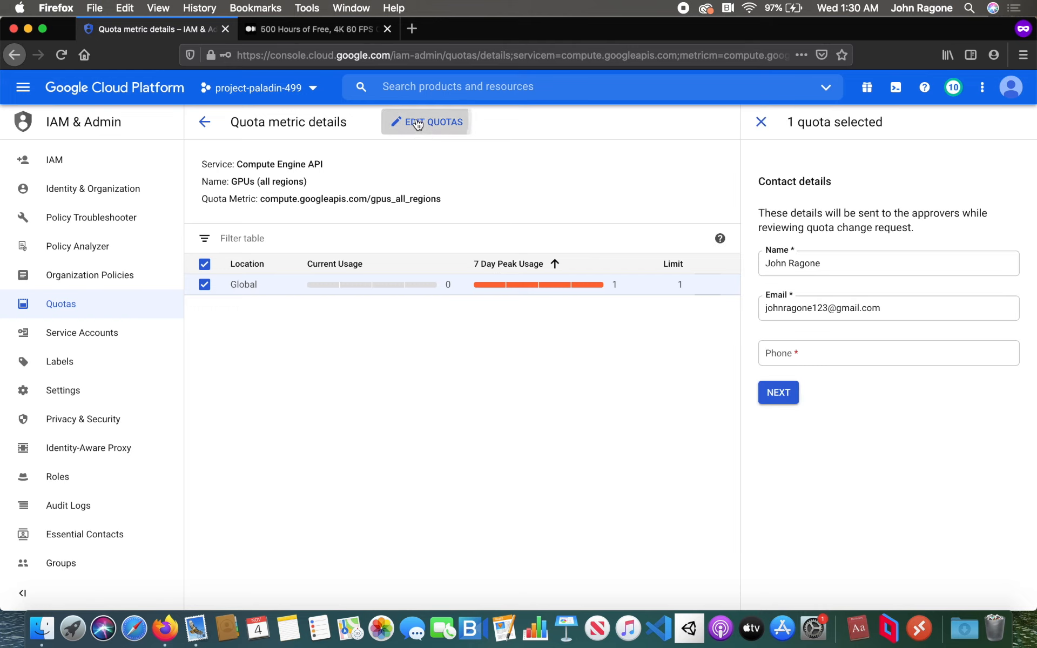
pyautogui.click(782, 355)
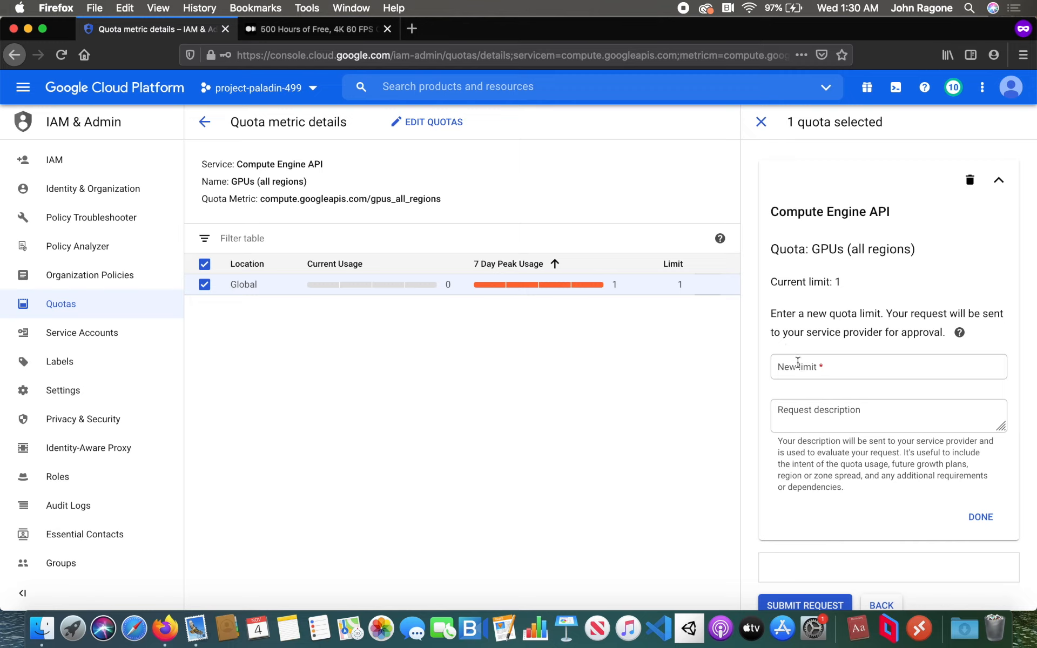
# Step: Request a new GPUs (all regions) limit of 1 with the description "cloud gaming pc" and submit the request
pyautogui.click(798, 364)
pyautogui.write('1')
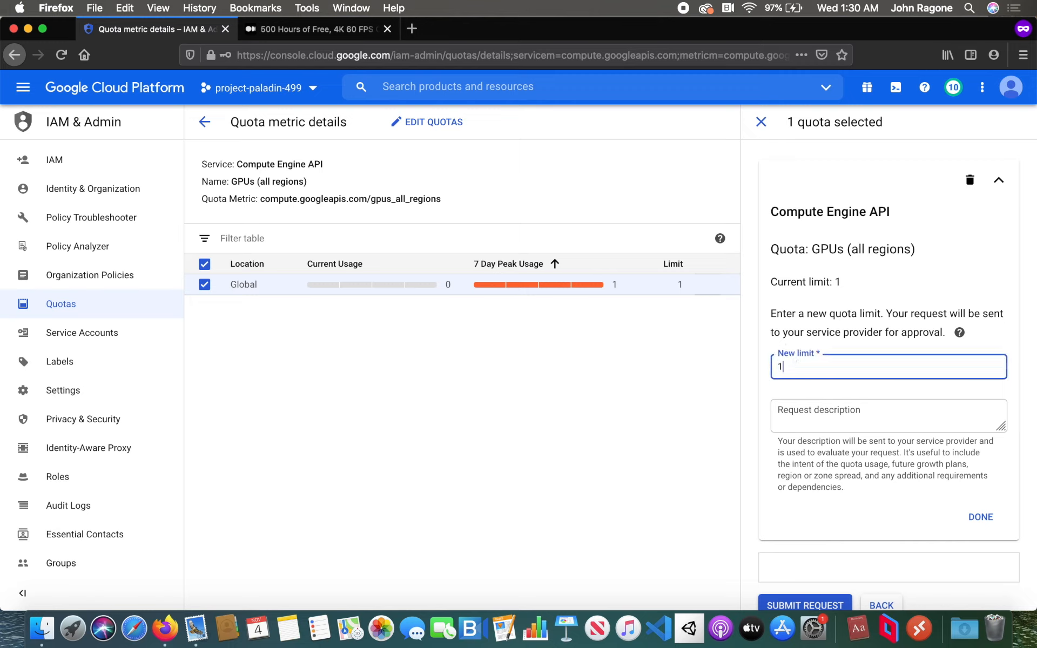
pyautogui.click(808, 414)
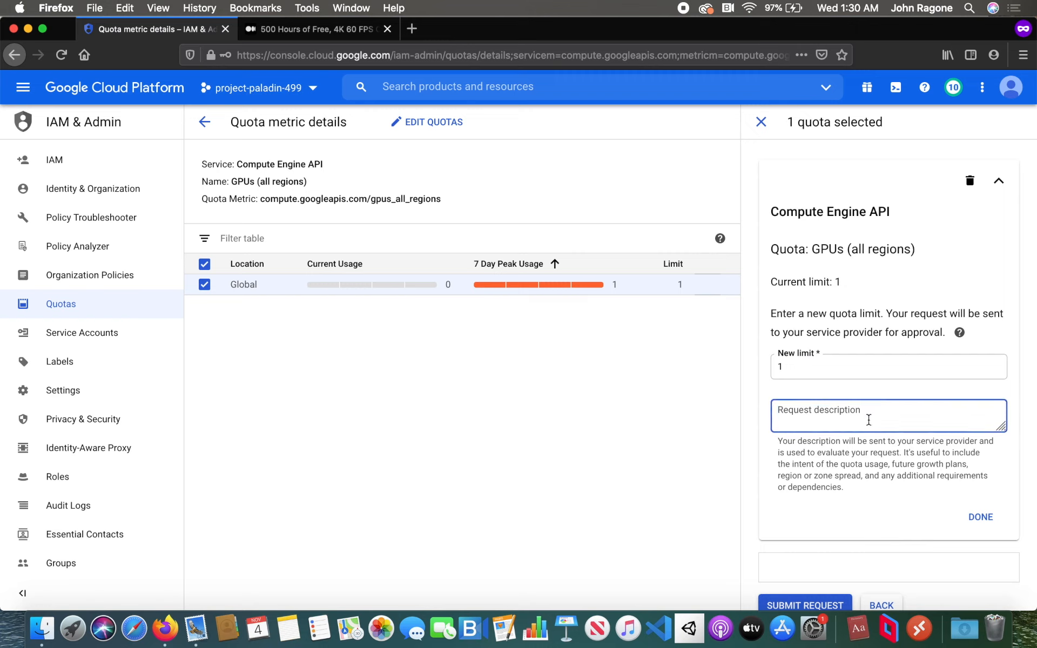
pyautogui.write('cloud gaming pc')
pyautogui.click(856, 468)
pyautogui.scroll(-1, 853, 451)
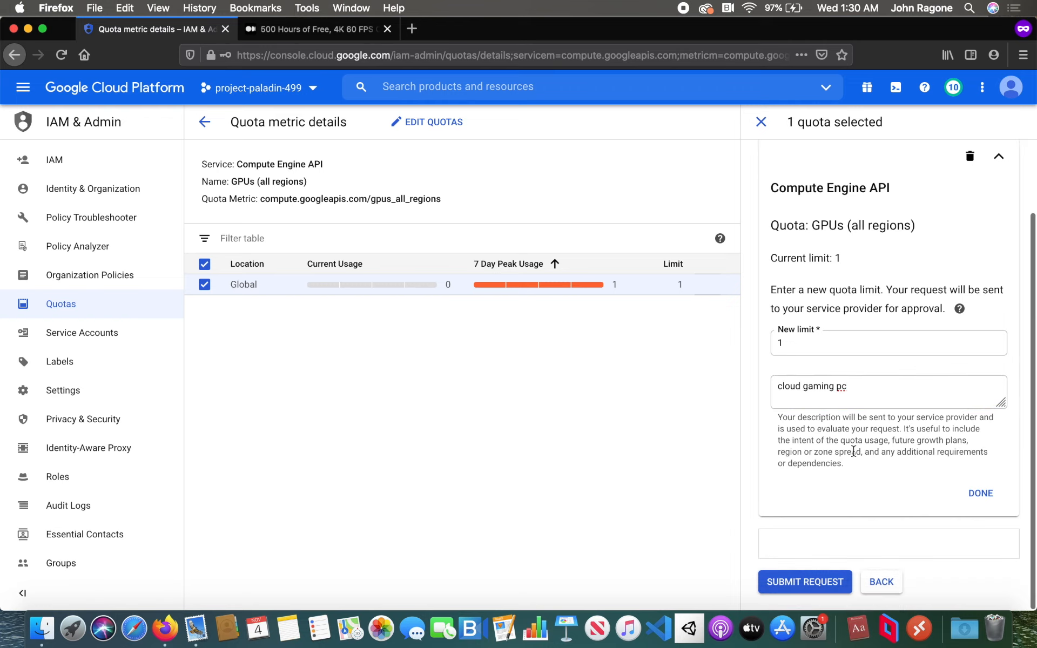
pyautogui.click(796, 582)
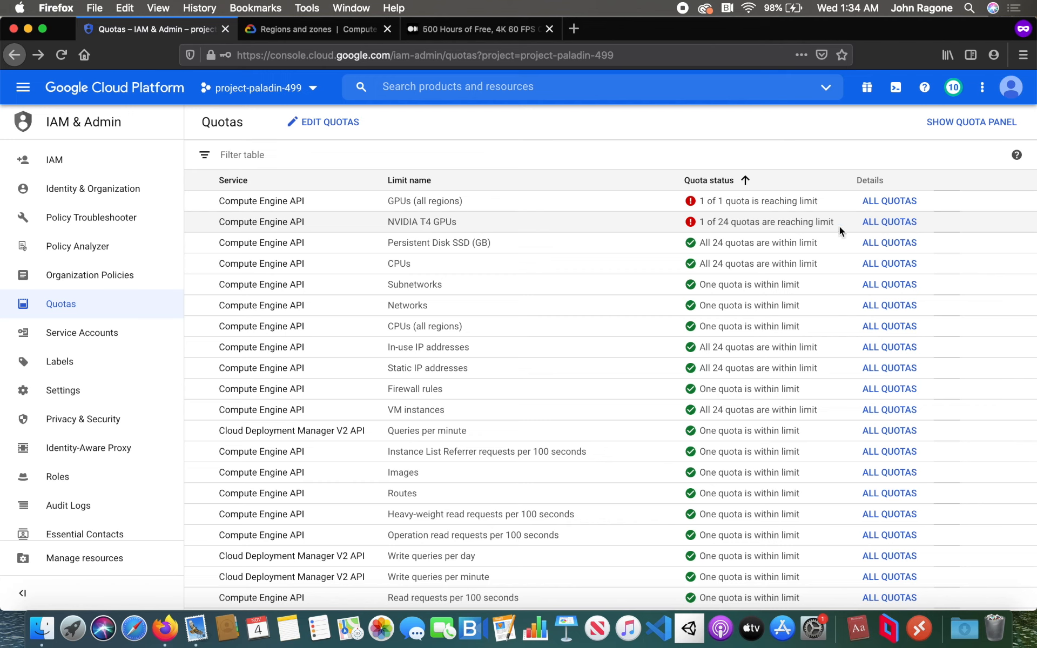
# Step: Open all quotas for NVIDIA T4 GPUs and examine the list of available region locations
pyautogui.click(881, 222)
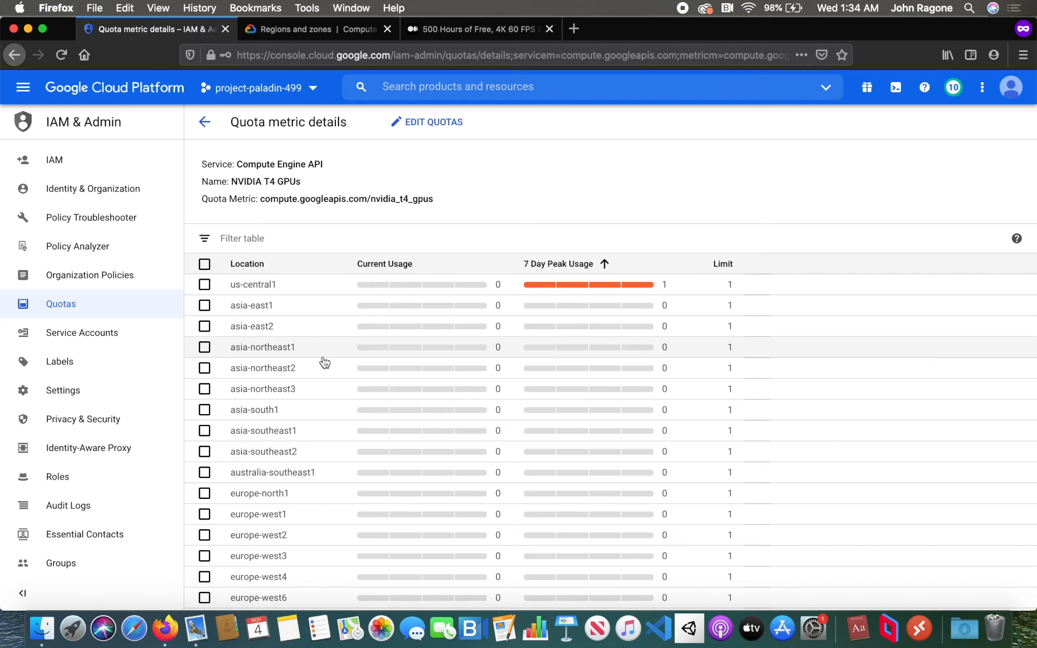
pyautogui.scroll(-5, 324, 362)
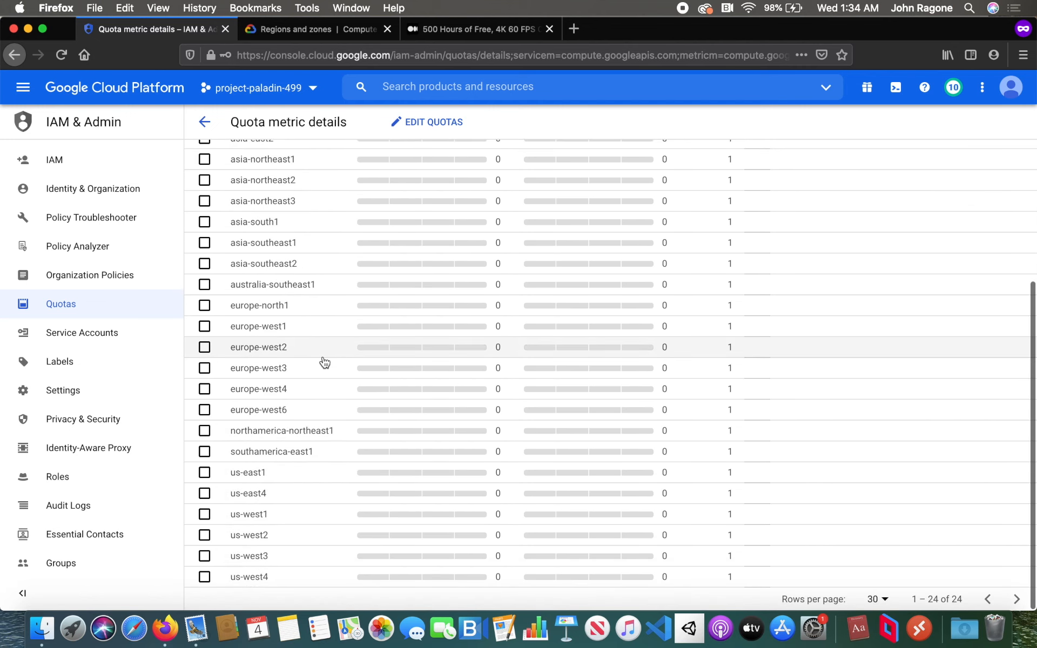
pyautogui.scroll(5, 343, 400)
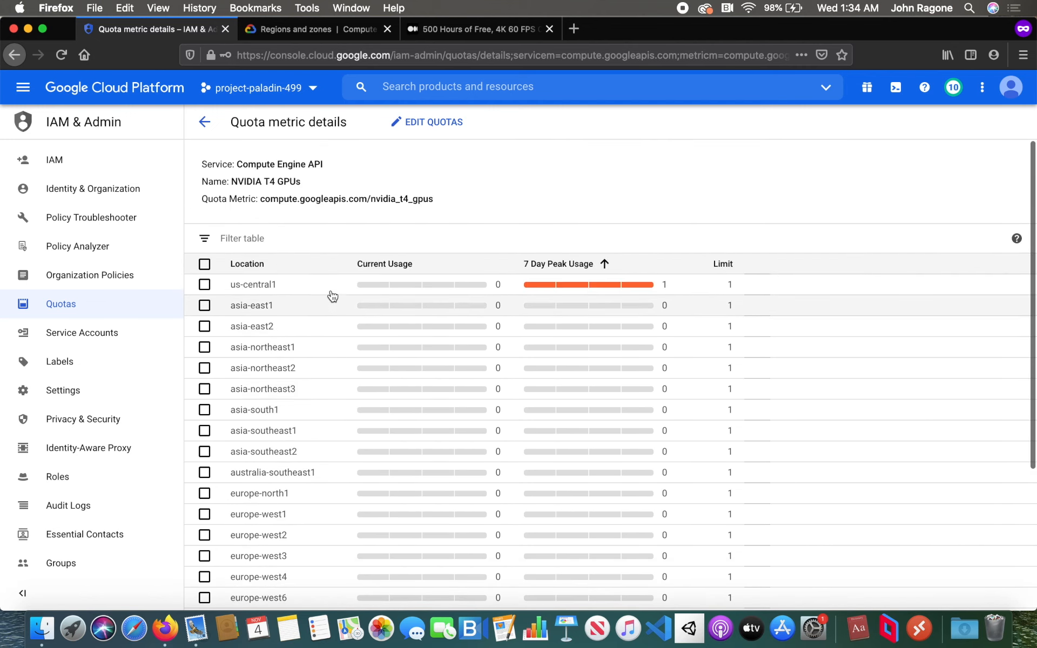
pyautogui.scroll(-5, 340, 361)
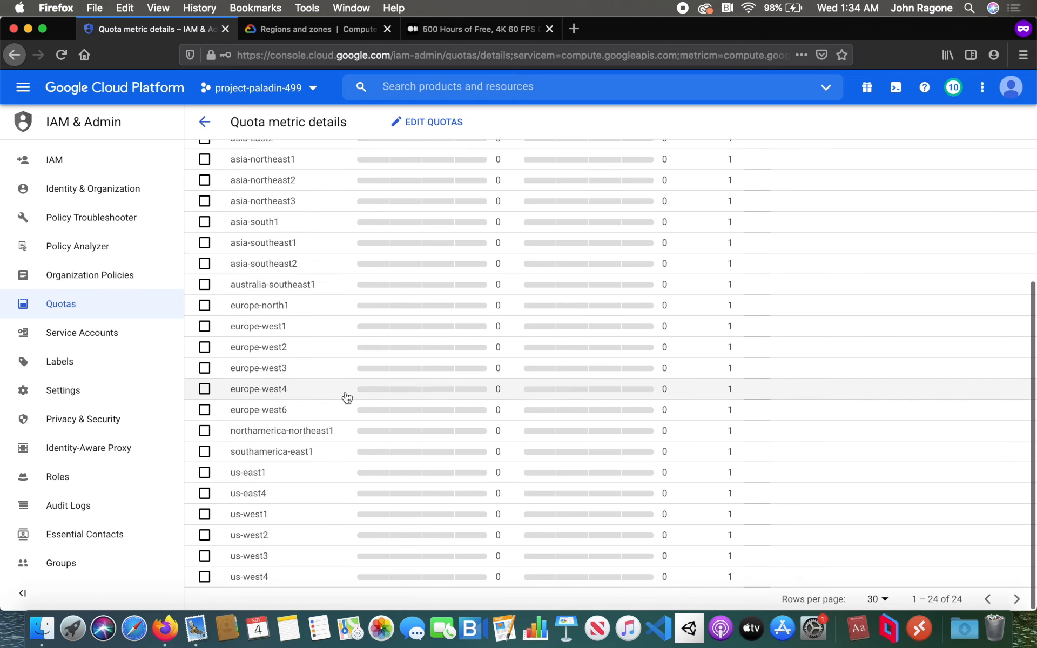
pyautogui.scroll(5, 347, 398)
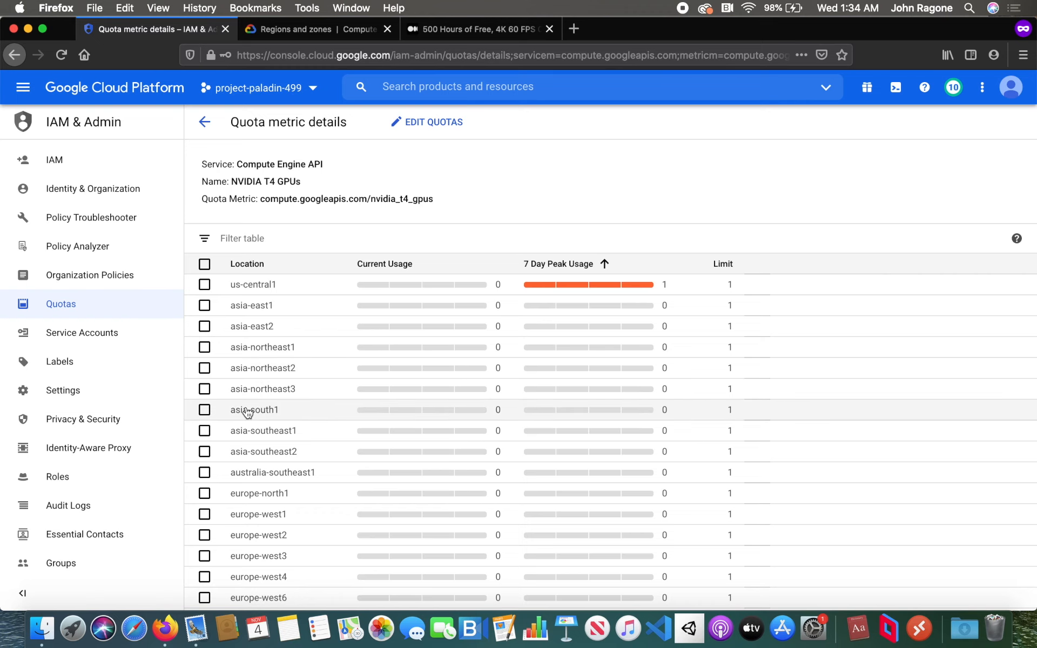
pyautogui.scroll(-4, 254, 479)
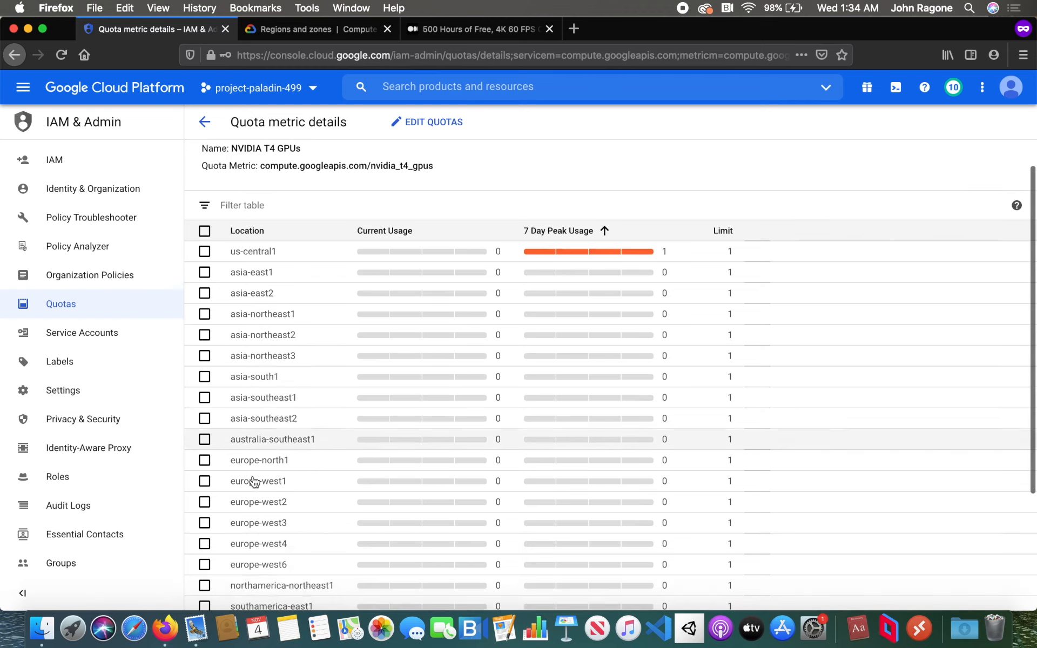
pyautogui.scroll(4, 255, 480)
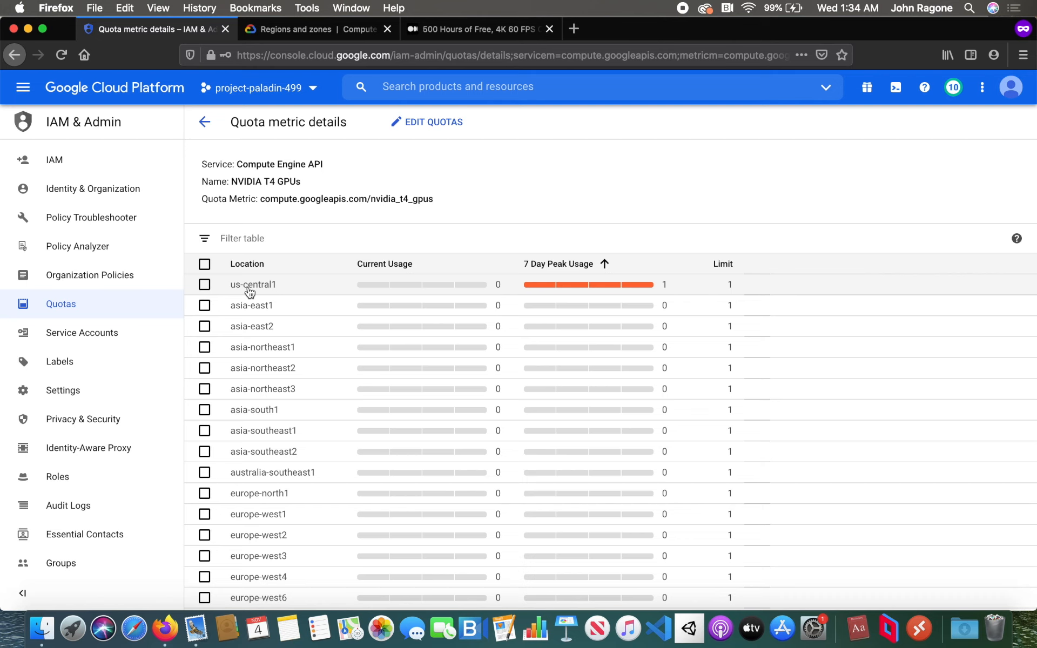
pyautogui.scroll(-3, 306, 389)
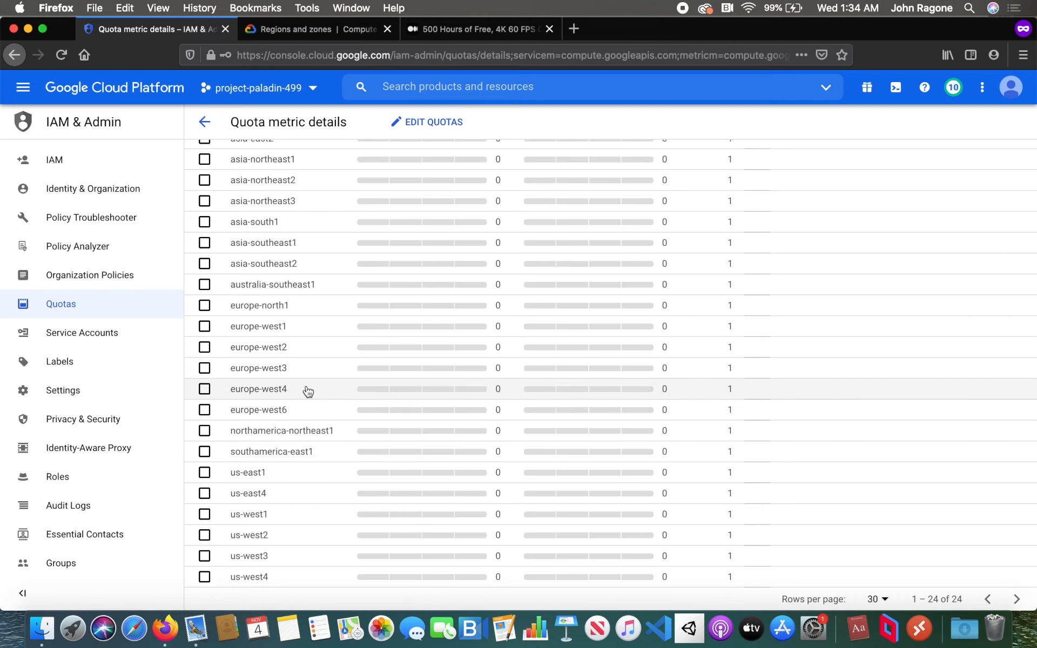
pyautogui.scroll(3, 289, 431)
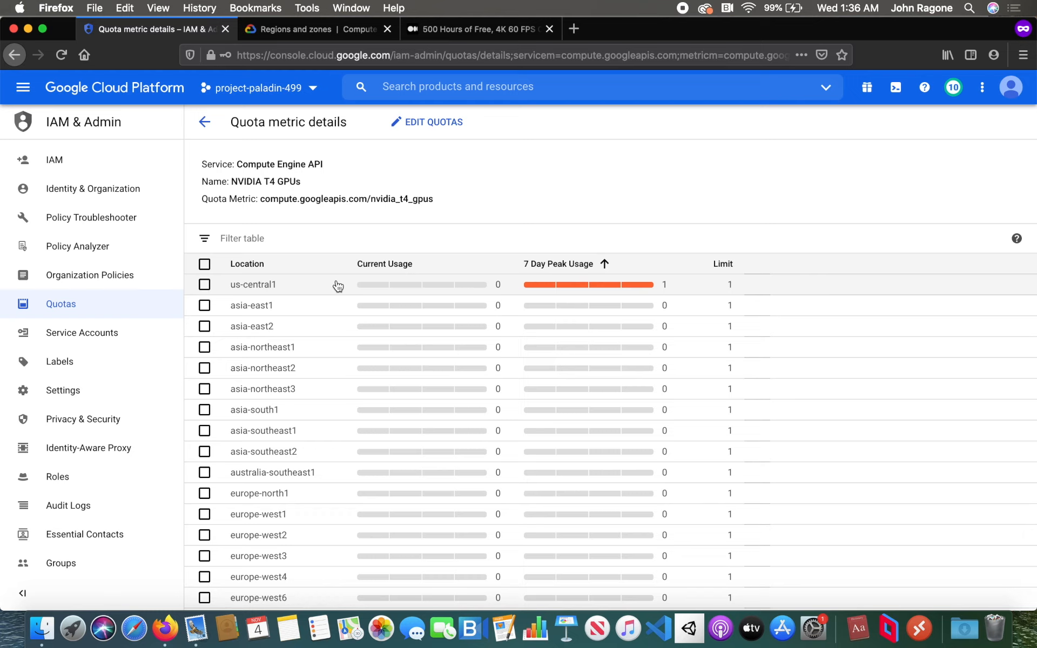
# Step: Submit a quota request for NVIDIA T4 GPUs in us-central1 with a new limit of 1 and the description "cloud gaming pc"
pyautogui.click(204, 285)
pyautogui.click(416, 123)
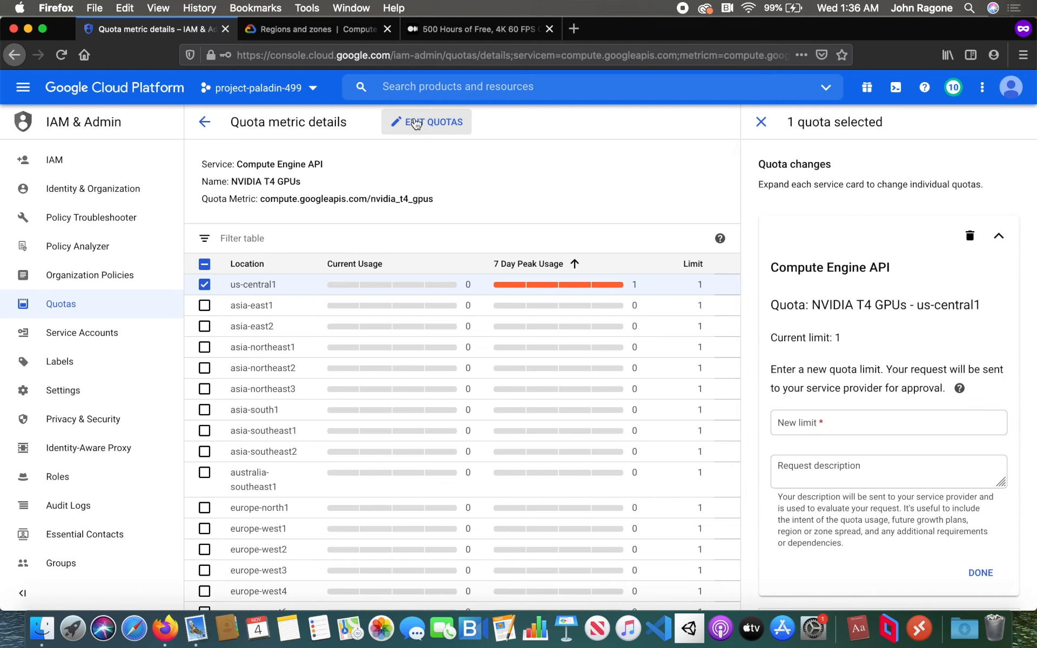
pyautogui.click(805, 419)
pyautogui.write('1')
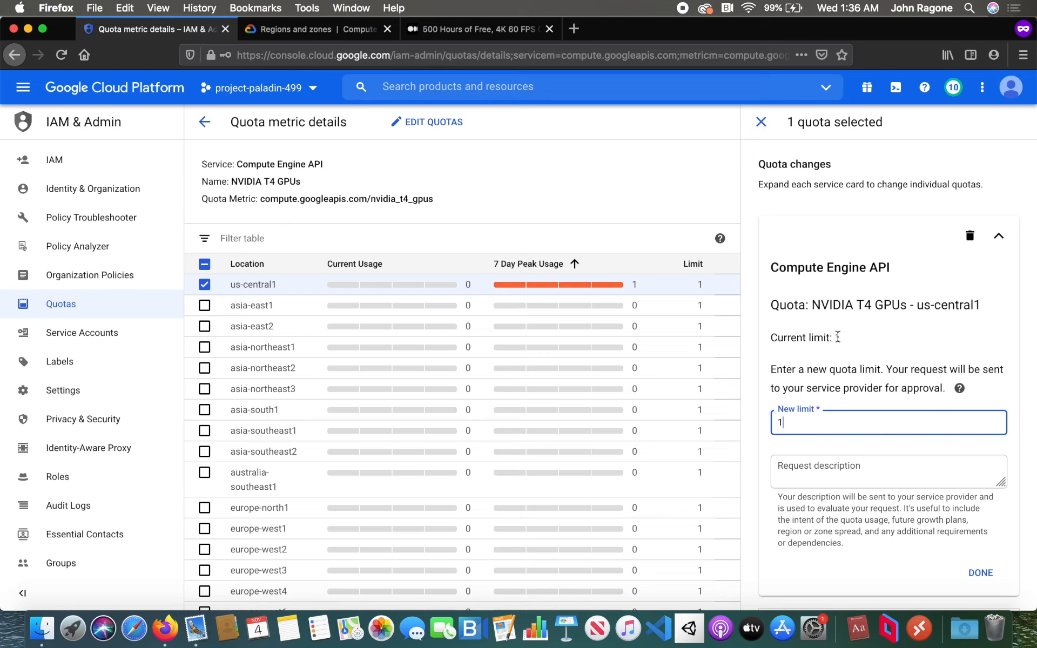
pyautogui.scroll(-3, 838, 337)
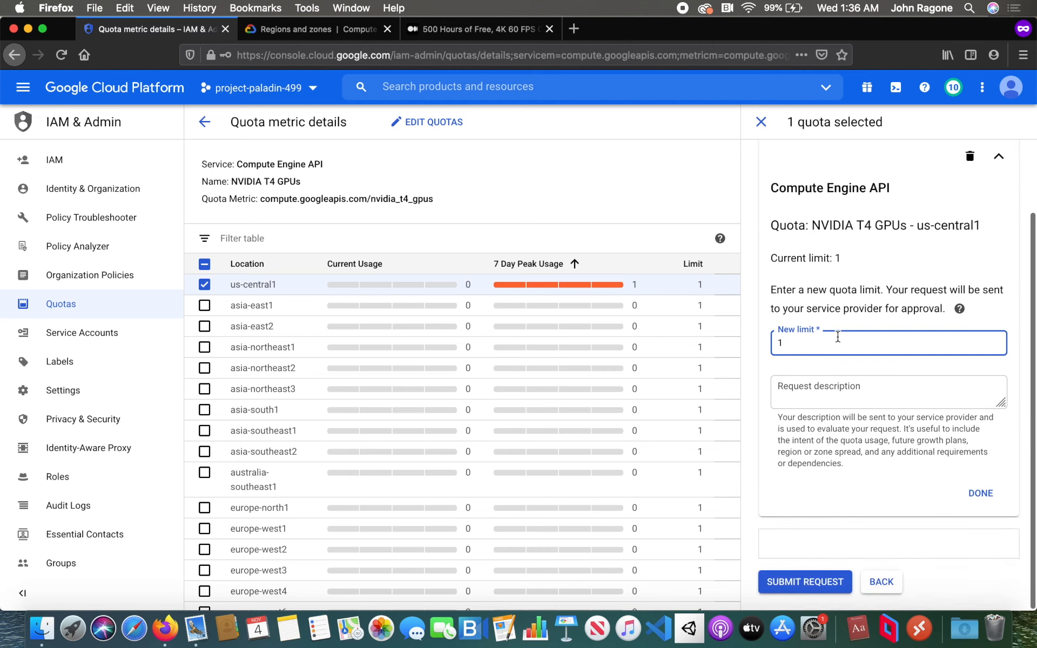
pyautogui.doubleClick(793, 344)
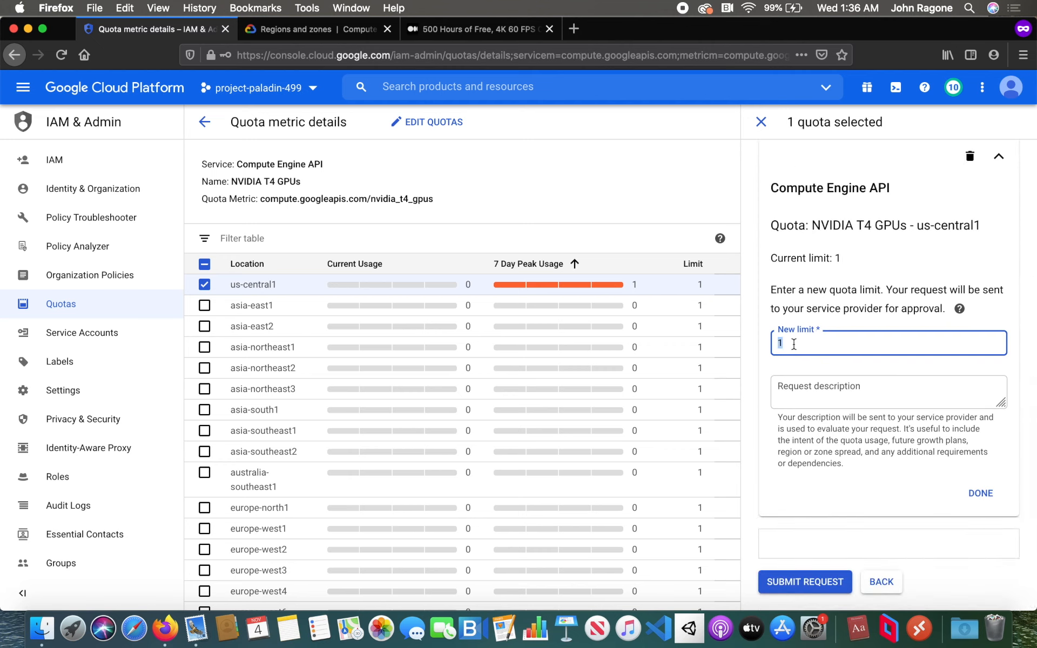
pyautogui.click(802, 388)
pyautogui.write('cloud ga')
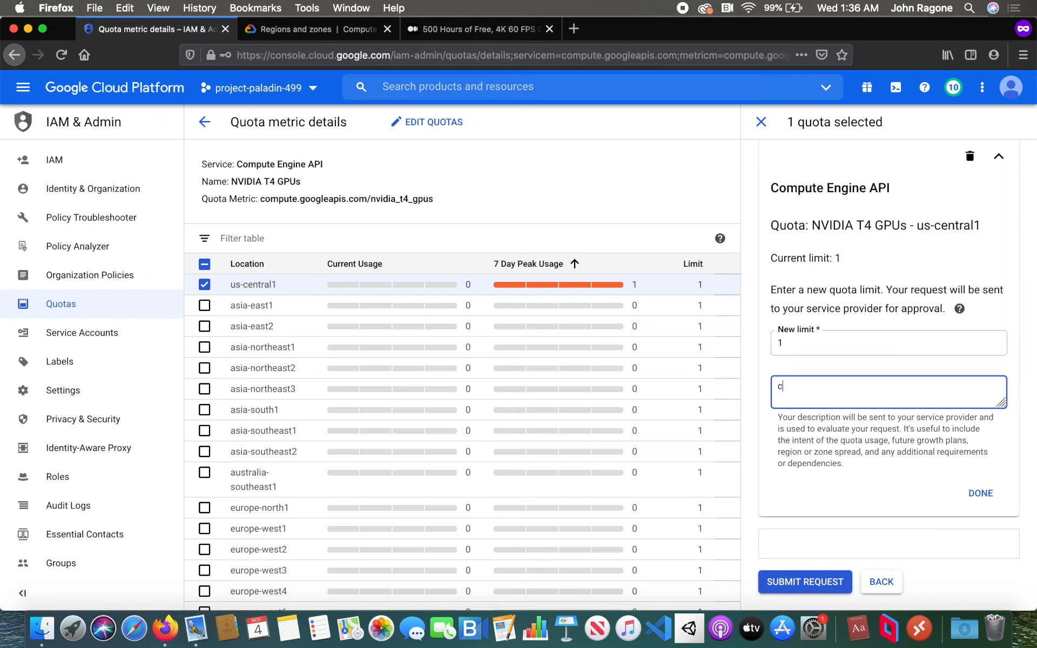
pyautogui.write('ing pc')
pyautogui.click(793, 580)
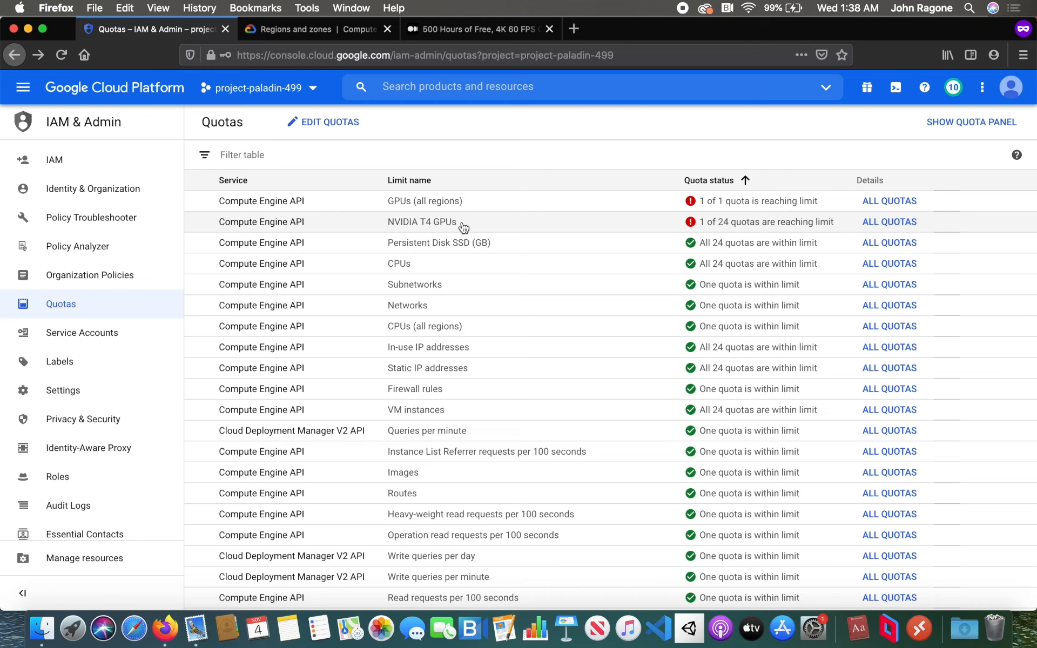
# Step: Search the web for "nvidia gaming pc gcp" in a new browser tab
pyautogui.press('super+shift+p')
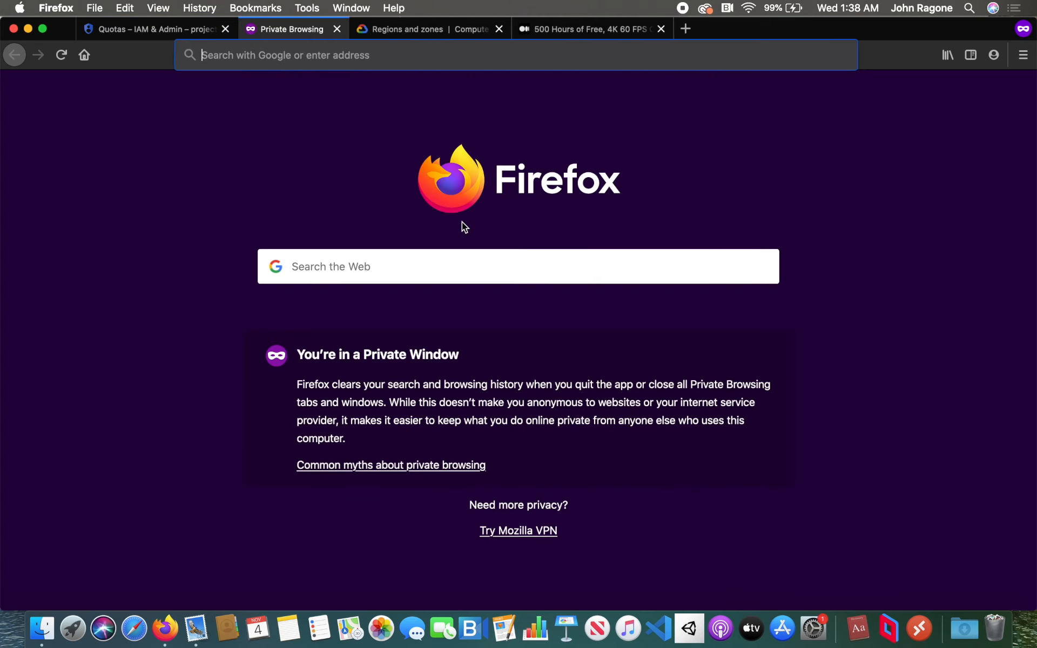
pyautogui.write('nvidia gam')
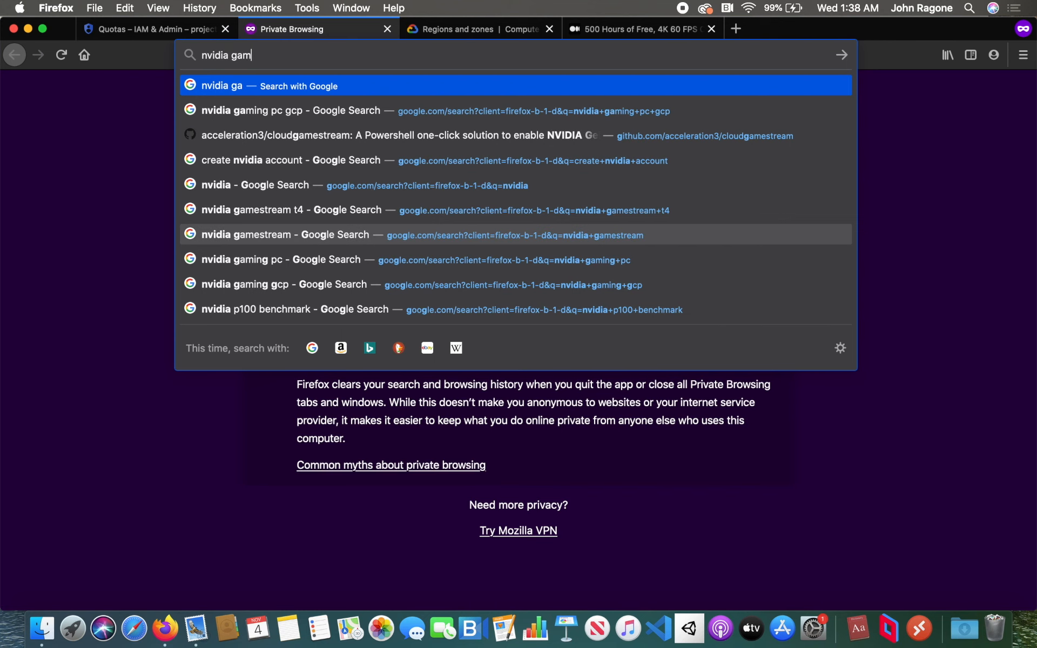
pyautogui.write('ing pc gcp')
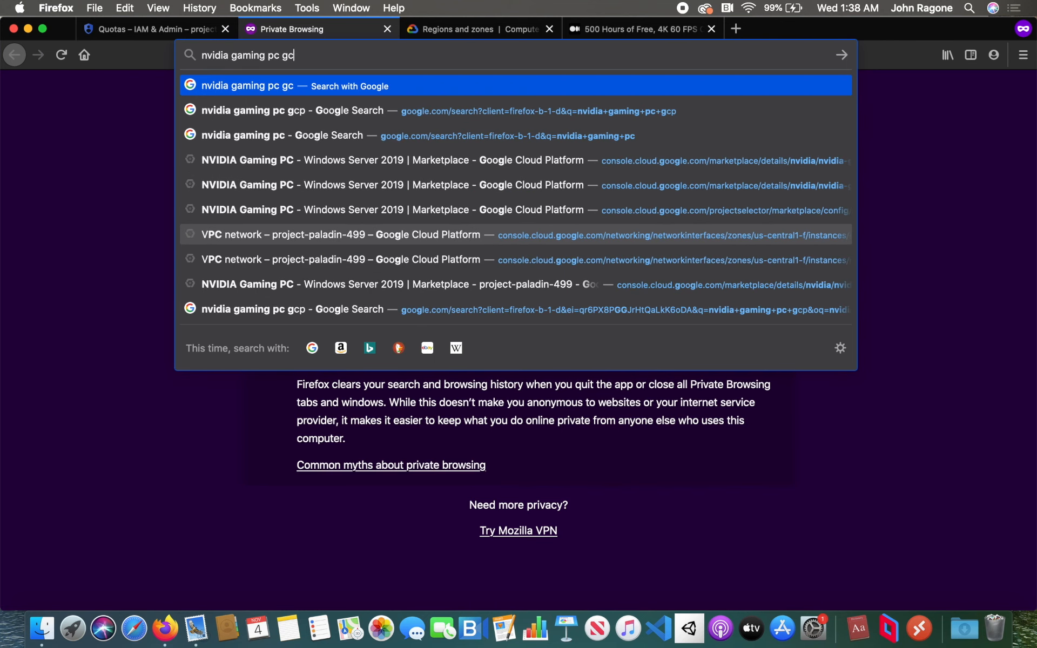
pyautogui.press('Return')
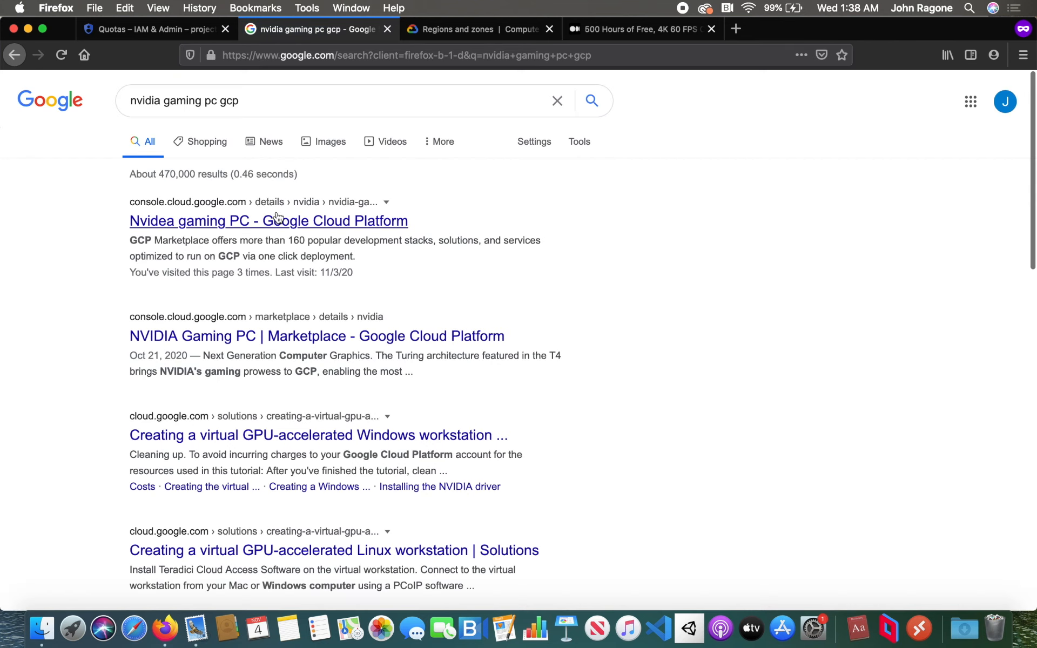
# Step: Open the Nvidia gaming PC marketplace listing and launch its deployment setup in project-paladin-499
pyautogui.click(258, 226)
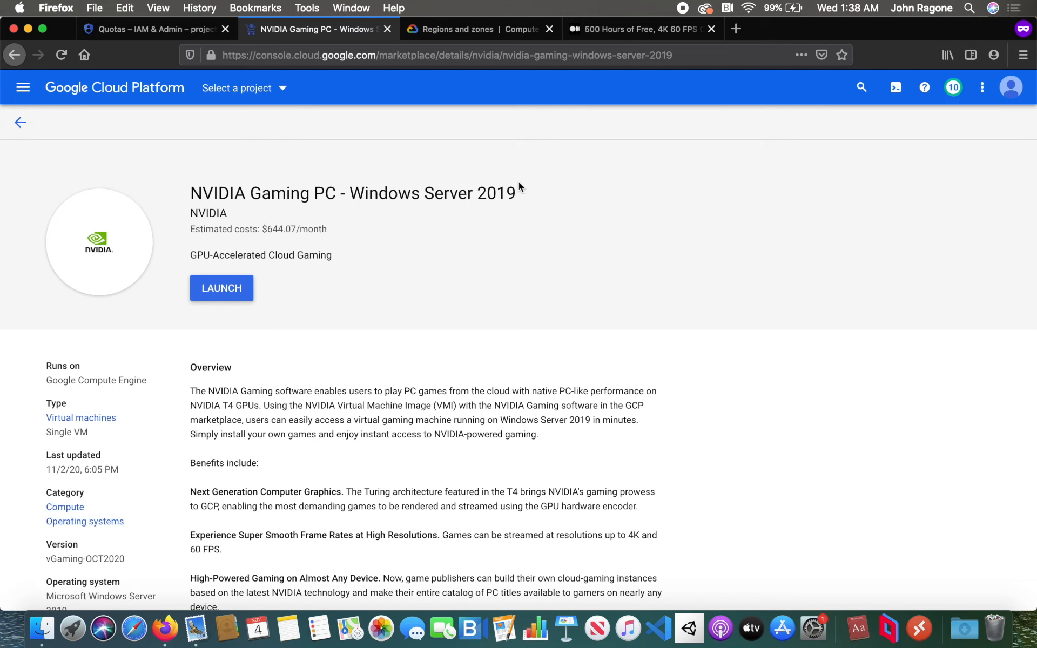
pyautogui.click(221, 289)
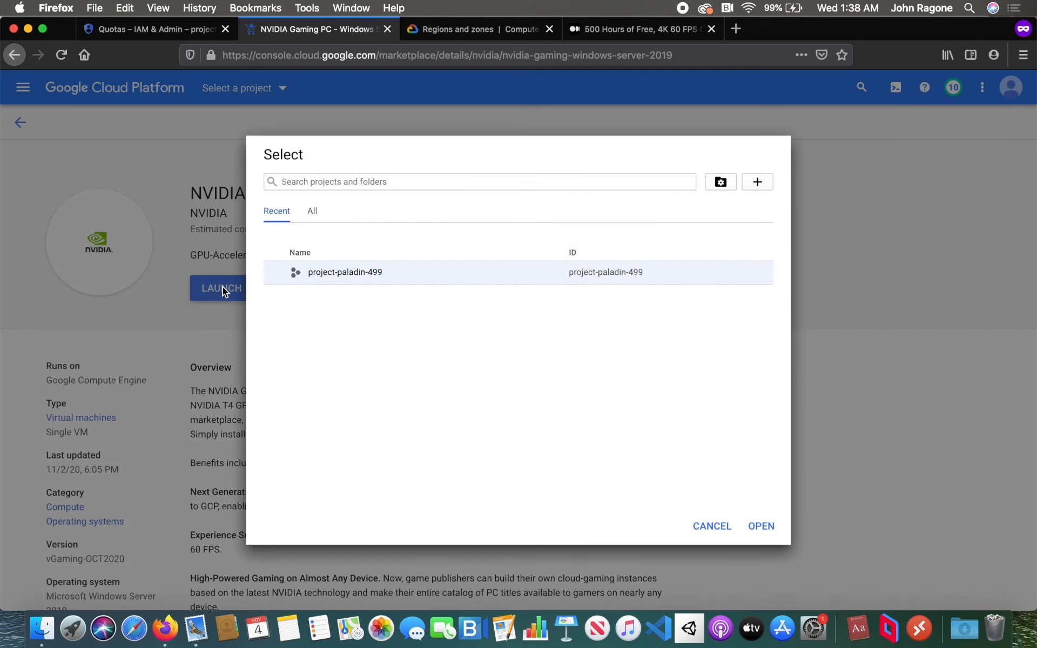
pyautogui.click(352, 273)
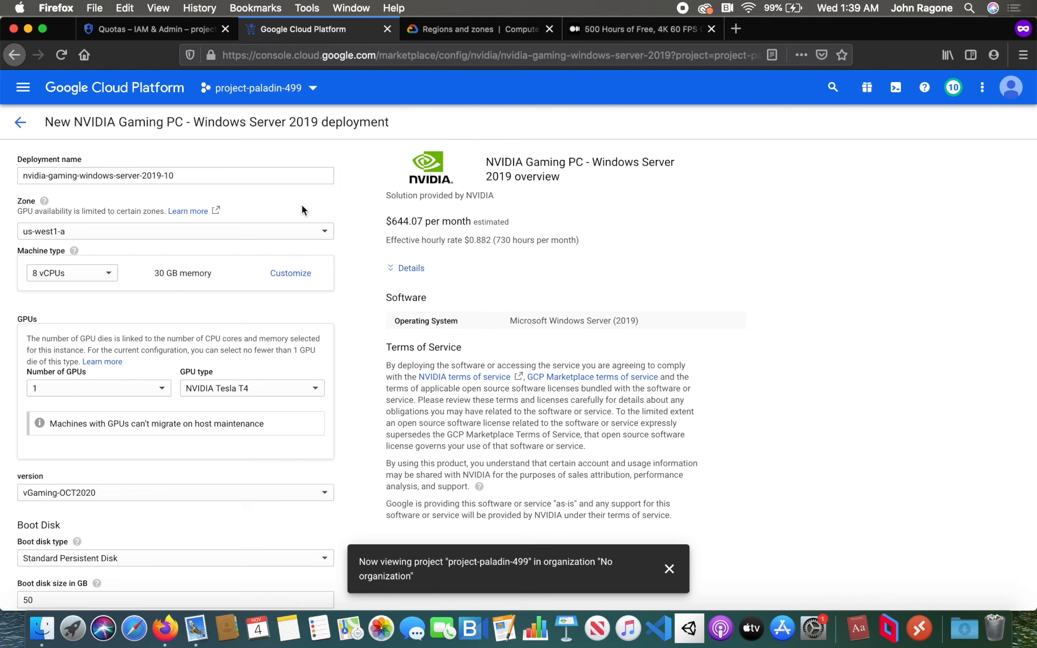
# Step: Name the deployment moonlight-gaming-pc and set its zone to us-central1-f
pyautogui.scroll(-5, 358, 329)
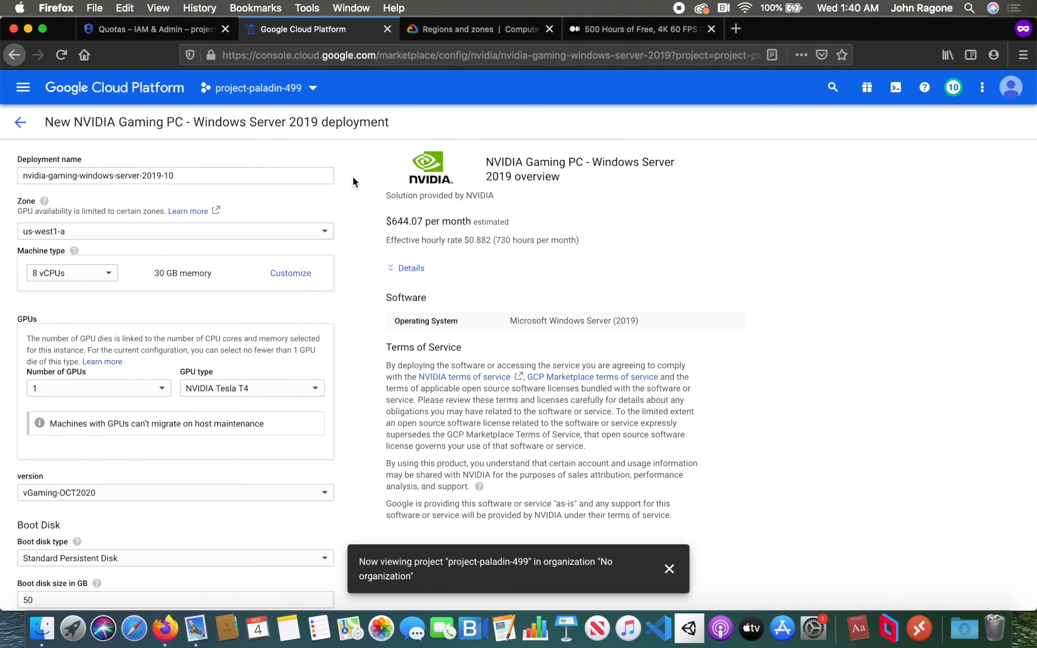
pyautogui.tripleClick(309, 178)
pyautogui.write('moonligh')
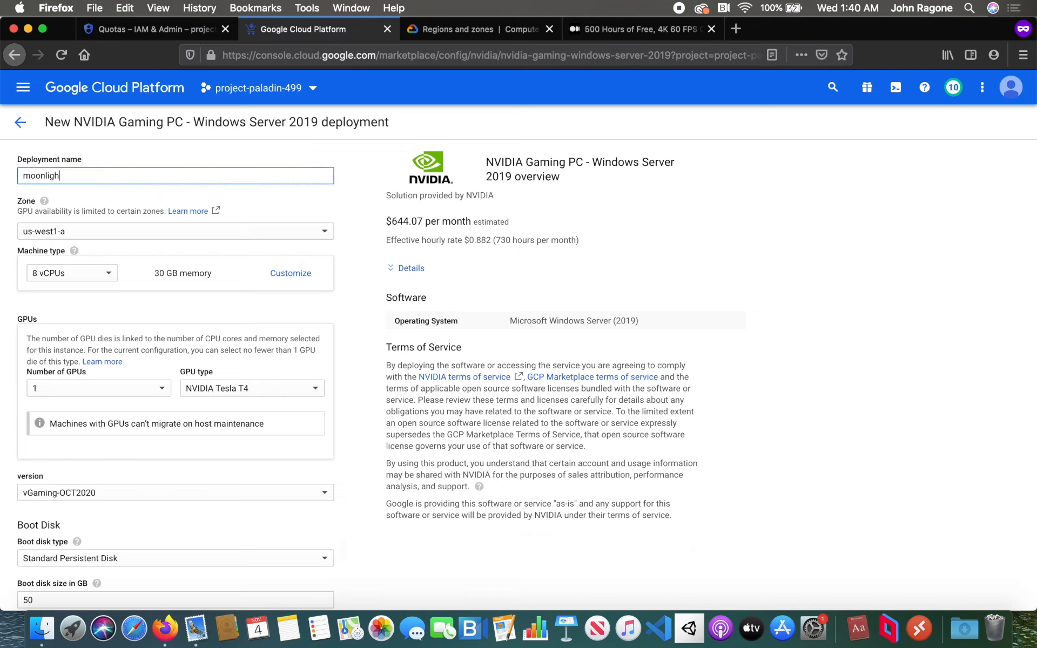
pyautogui.write('t-gaming-pc')
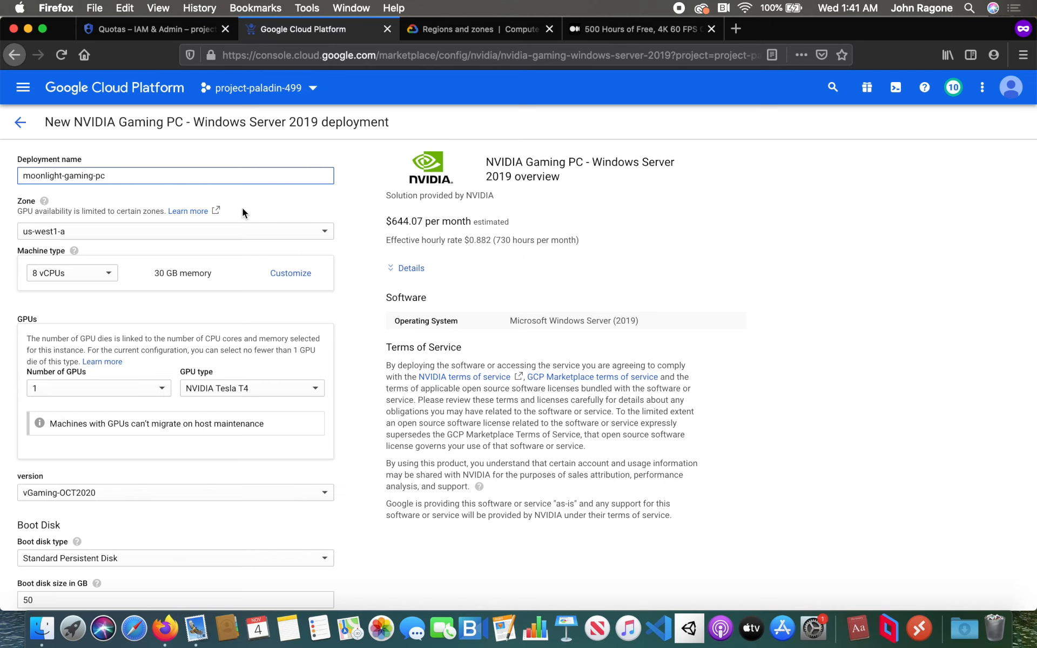
pyautogui.click(251, 238)
pyautogui.scroll(3, 229, 262)
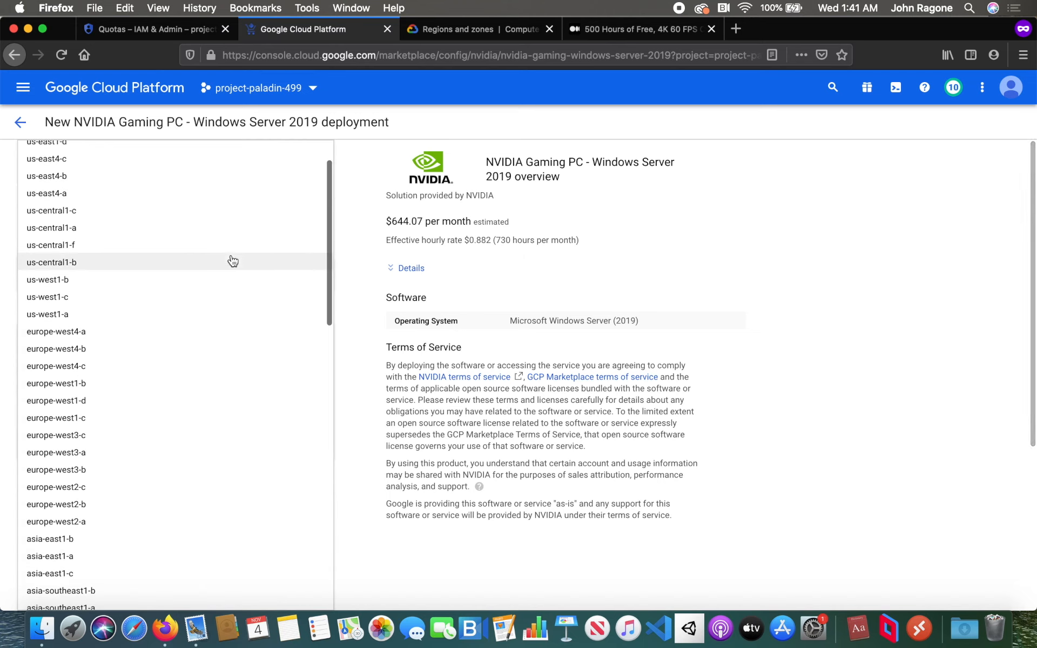
pyautogui.click(220, 245)
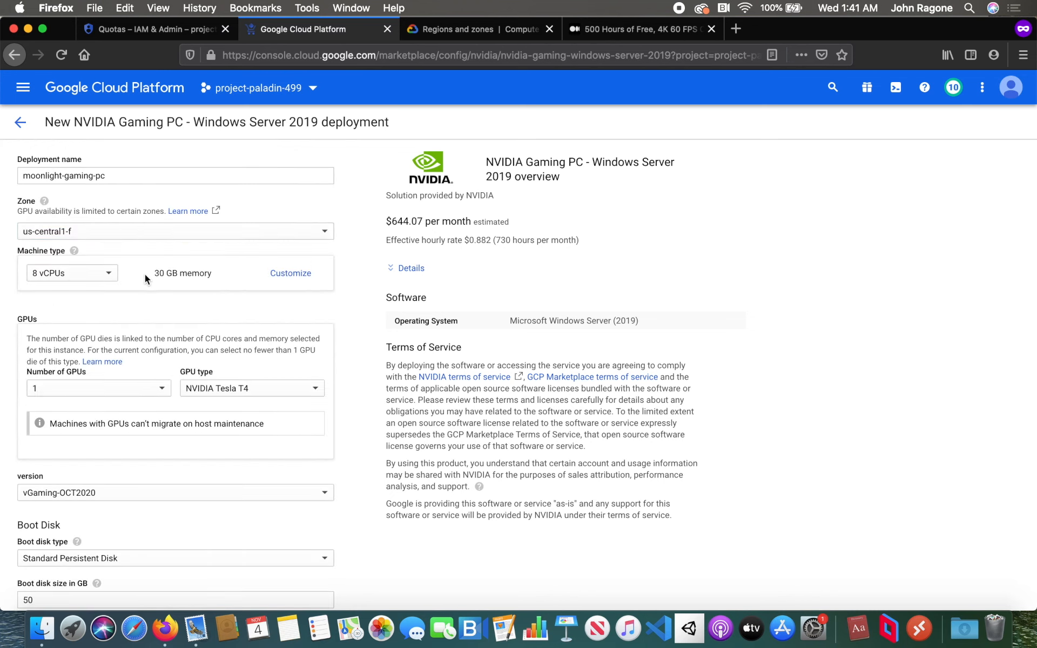
# Step: Set the machine type to n1-standard-4 with 4 vCPUs and 15 GB memory
pyautogui.click(100, 277)
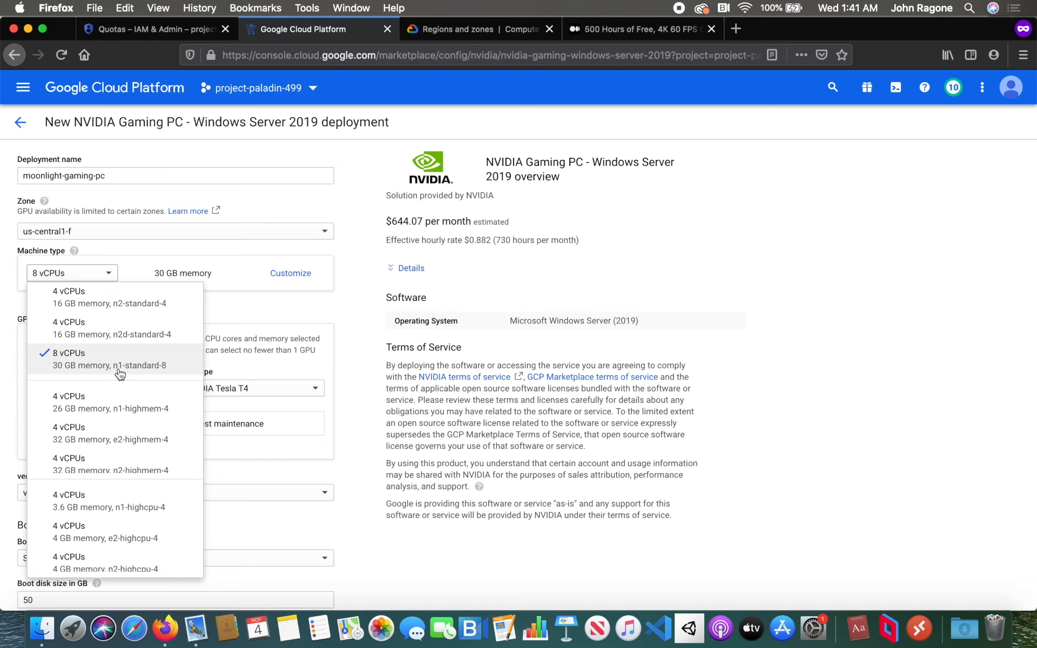
pyautogui.scroll(3, 118, 372)
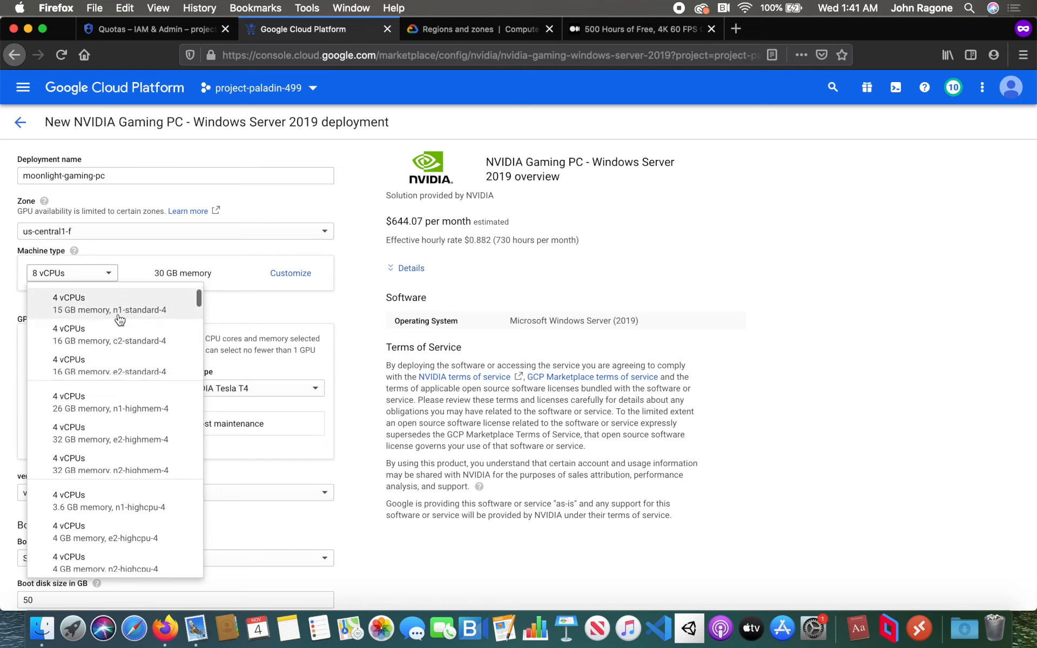
pyautogui.scroll(-5, 122, 321)
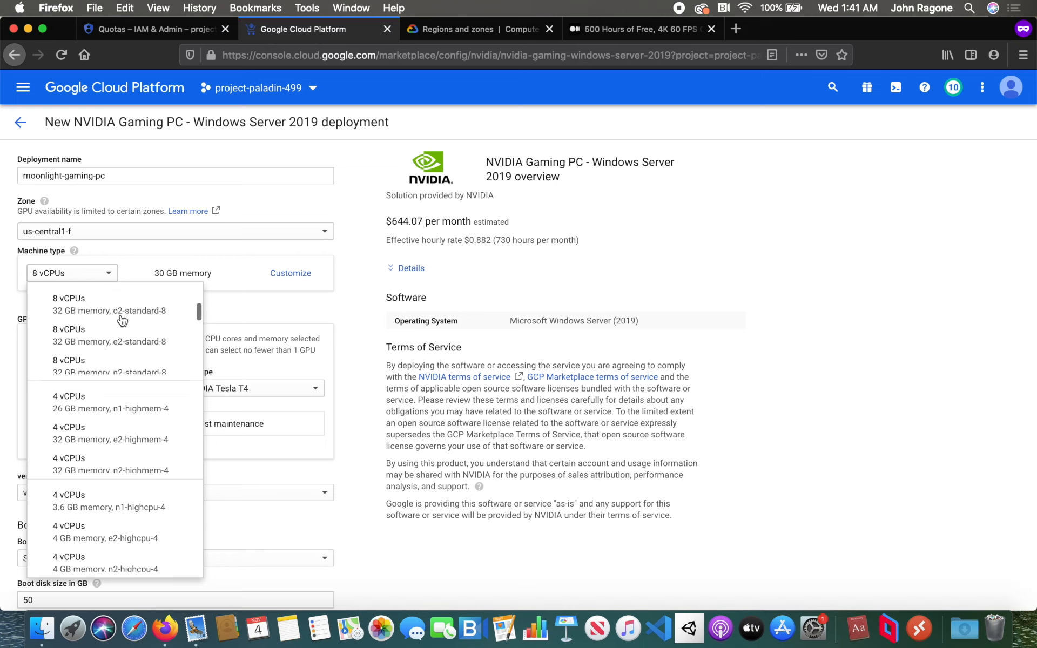
pyautogui.scroll(2, 124, 318)
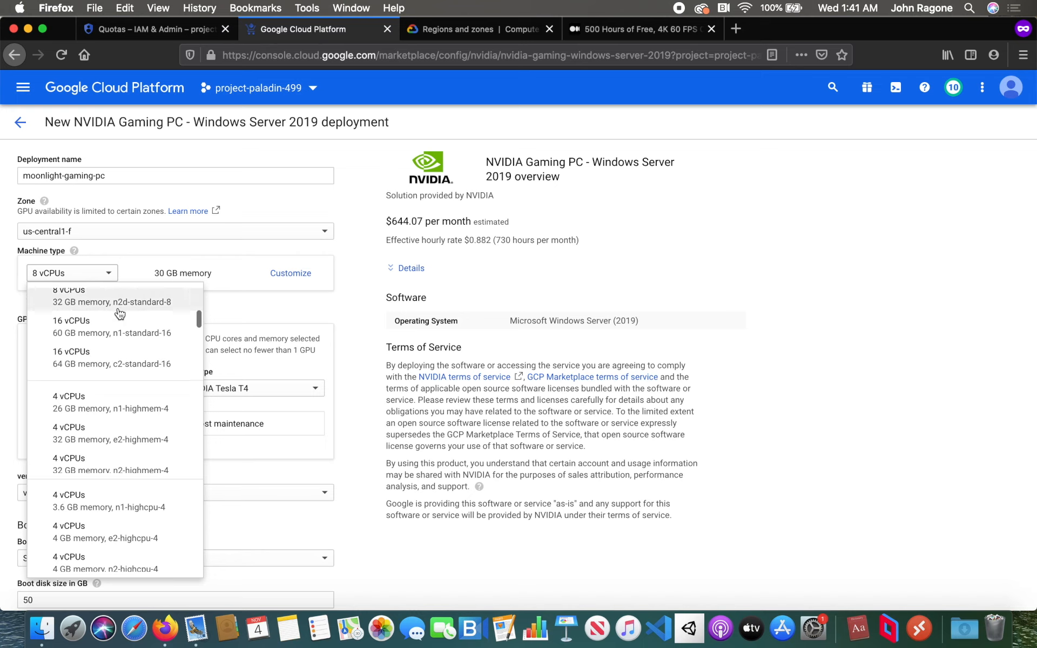
pyautogui.scroll(-3, 129, 313)
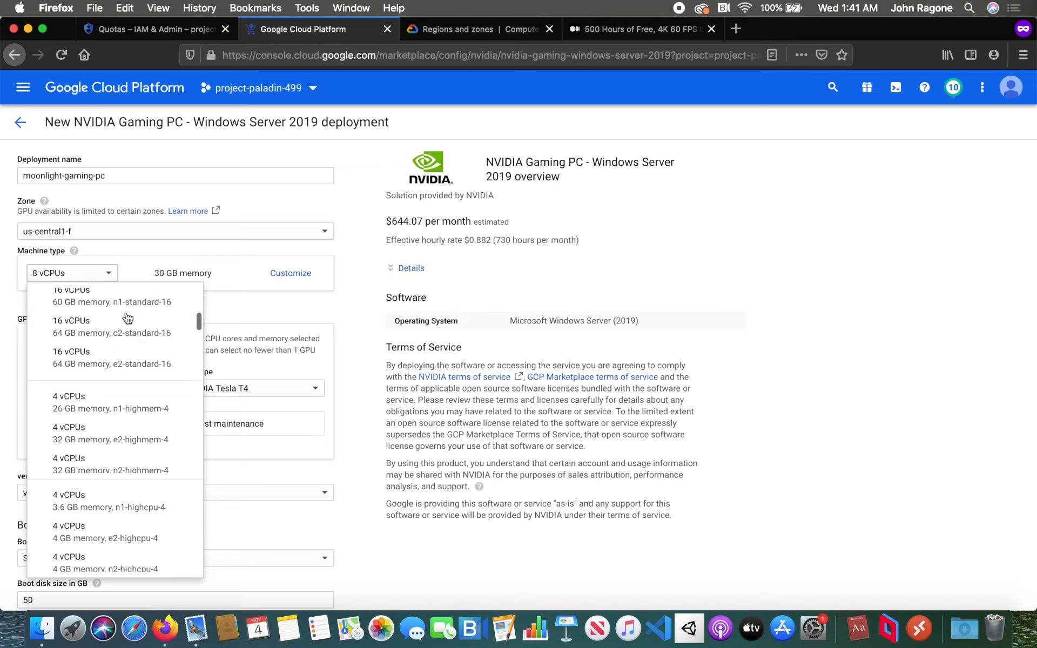
pyautogui.scroll(5, 124, 328)
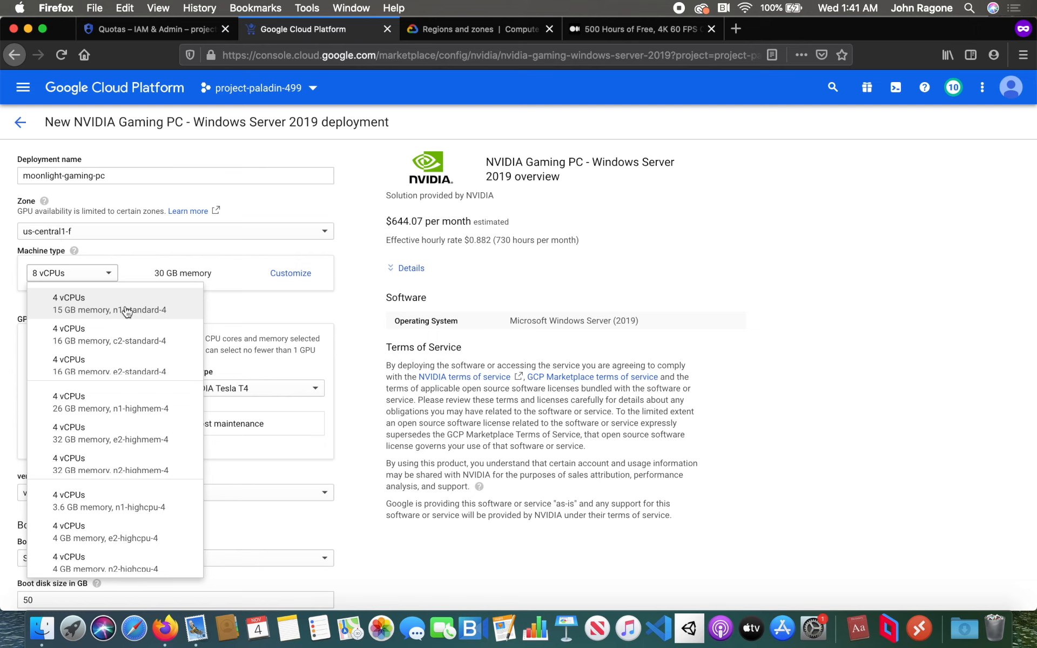
pyautogui.click(131, 312)
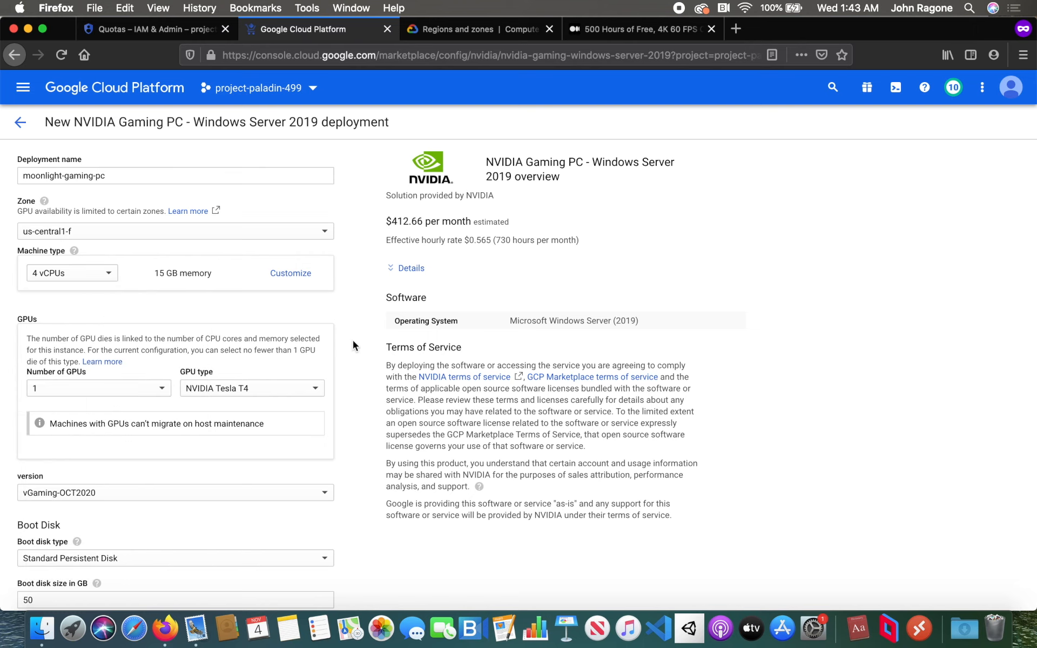
# Step: Configure the boot disk as a 250 GB SSD Persistent Disk
pyautogui.scroll(-5, 352, 341)
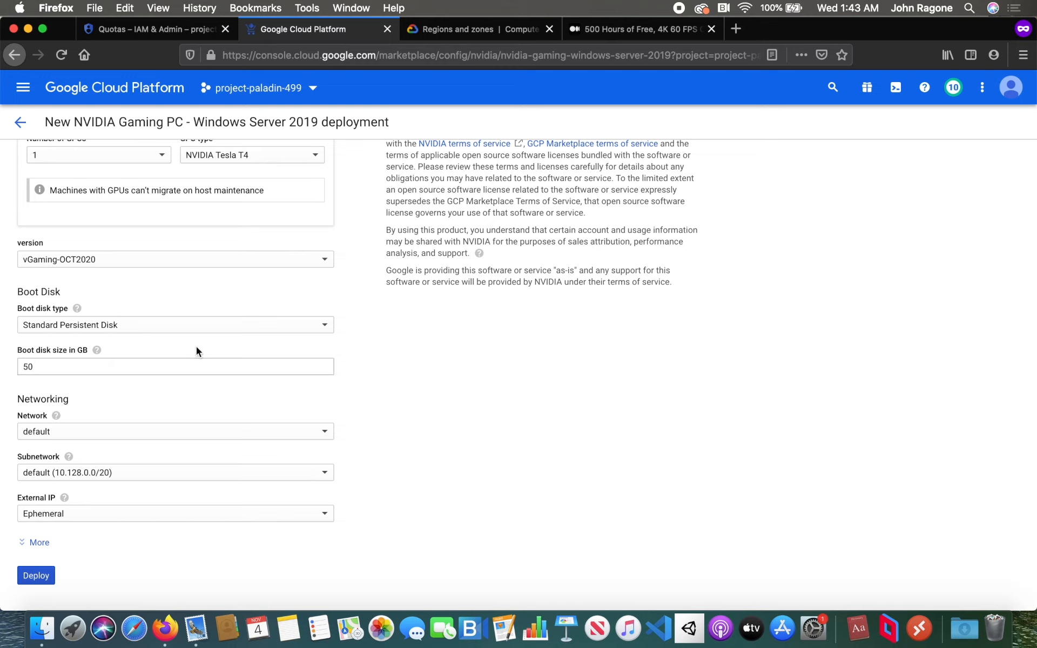
pyautogui.doubleClick(118, 368)
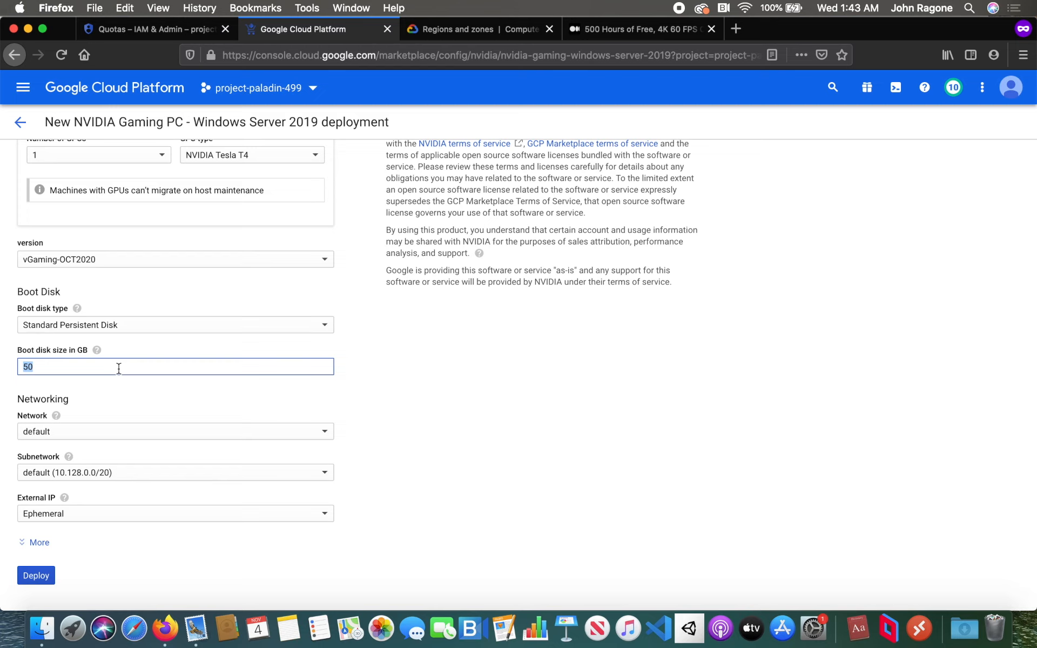
pyautogui.click(155, 327)
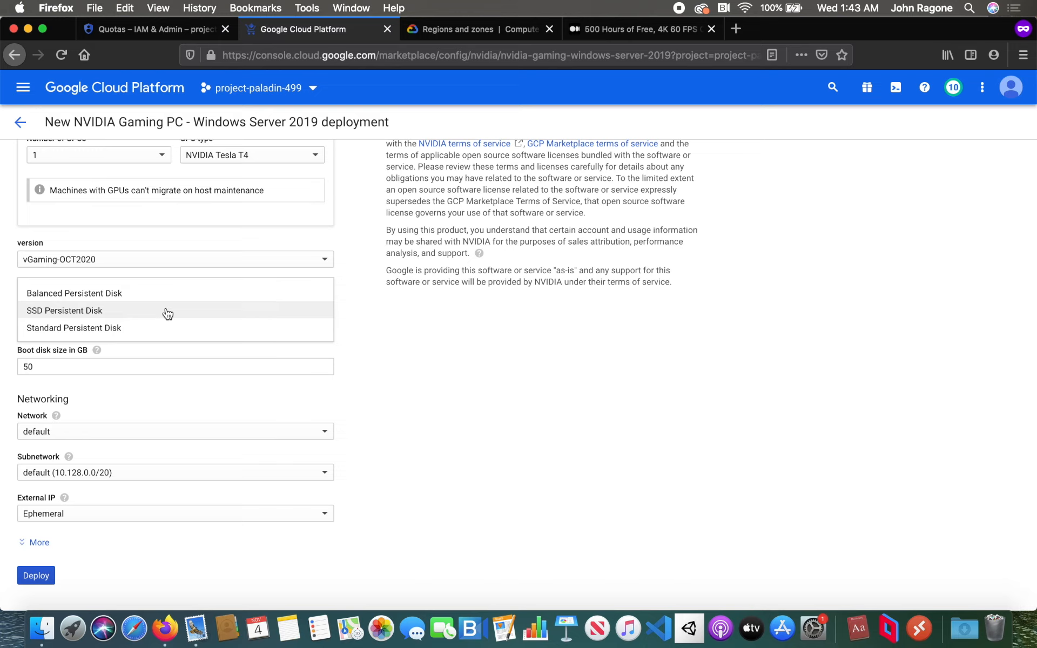
pyautogui.click(82, 313)
pyautogui.doubleClick(59, 365)
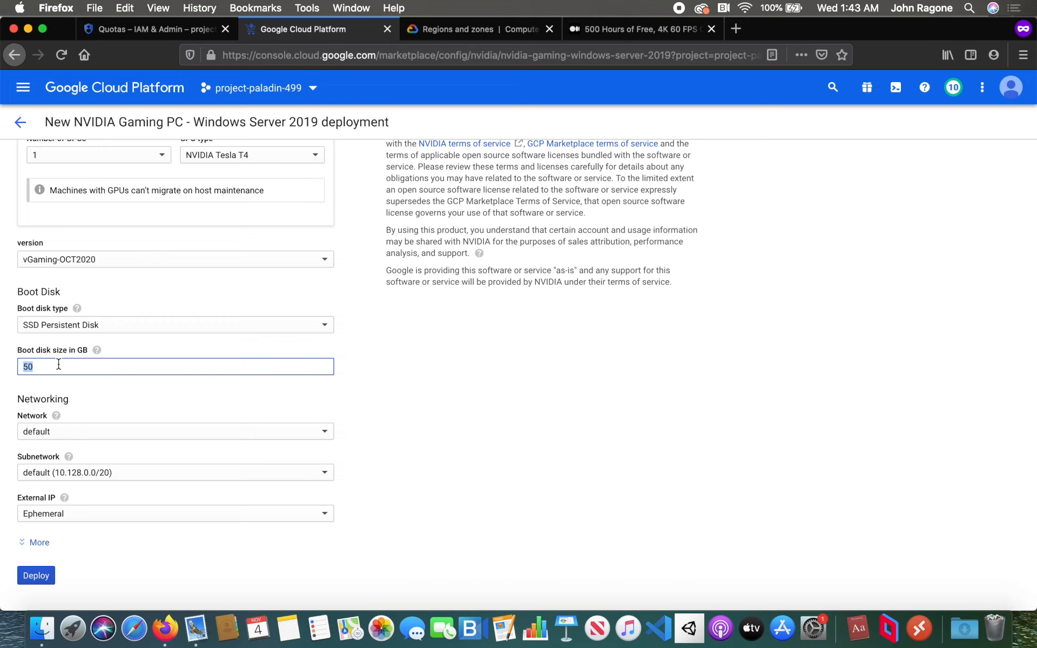
pyautogui.write('250')
pyautogui.click(91, 386)
# Step: Review the deployment settings and estimated cost, and deploy the NVIDIA Gaming PC instance
pyautogui.scroll(5, 91, 386)
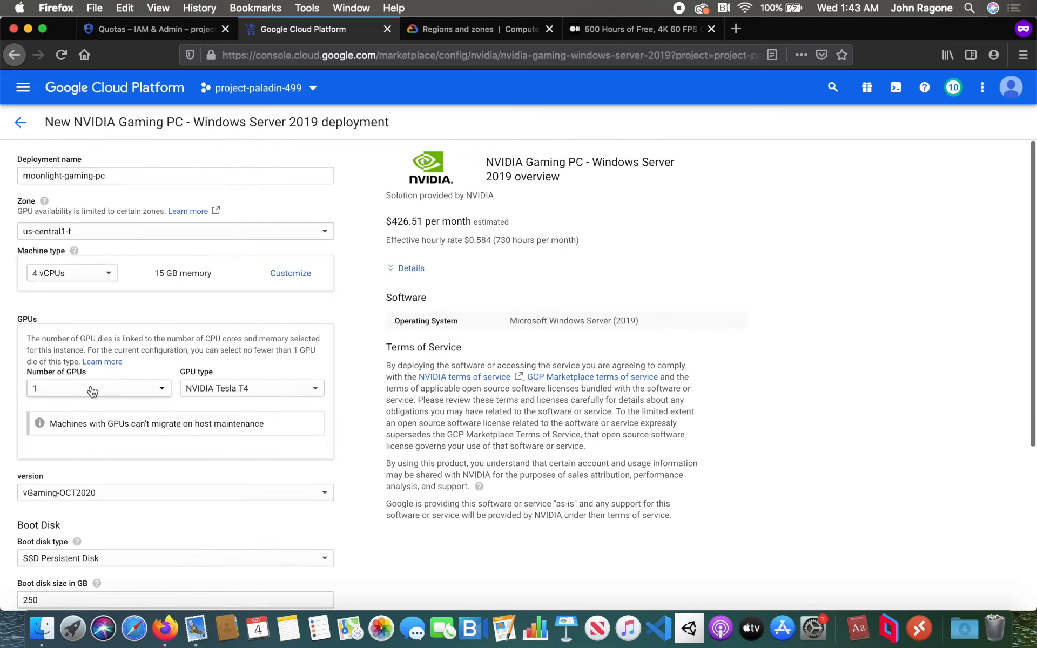
pyautogui.scroll(-5, 142, 389)
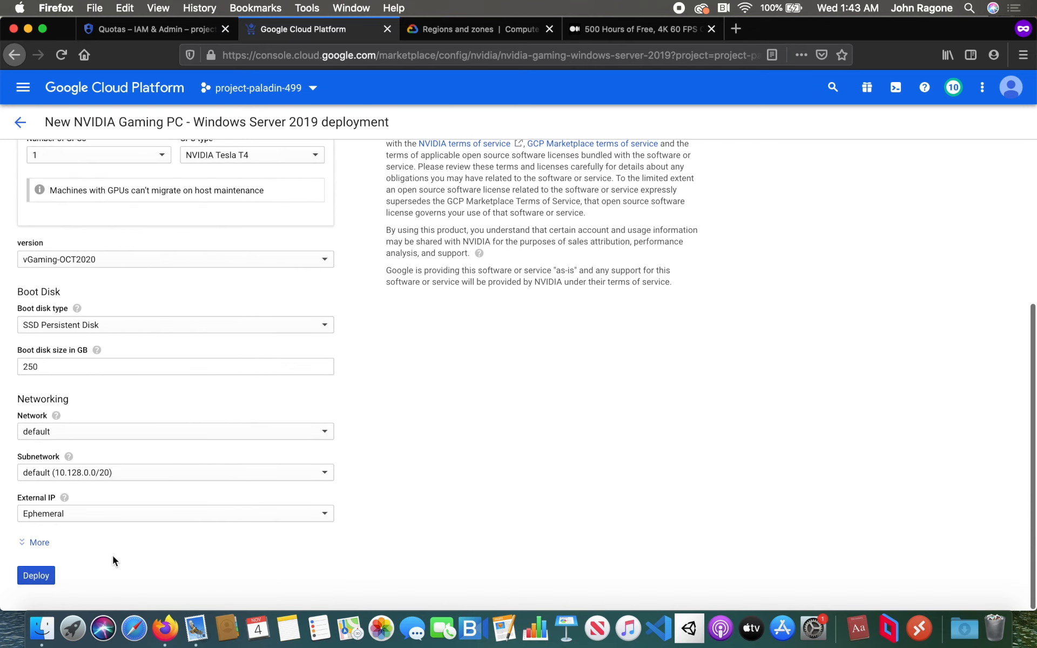
pyautogui.click(35, 577)
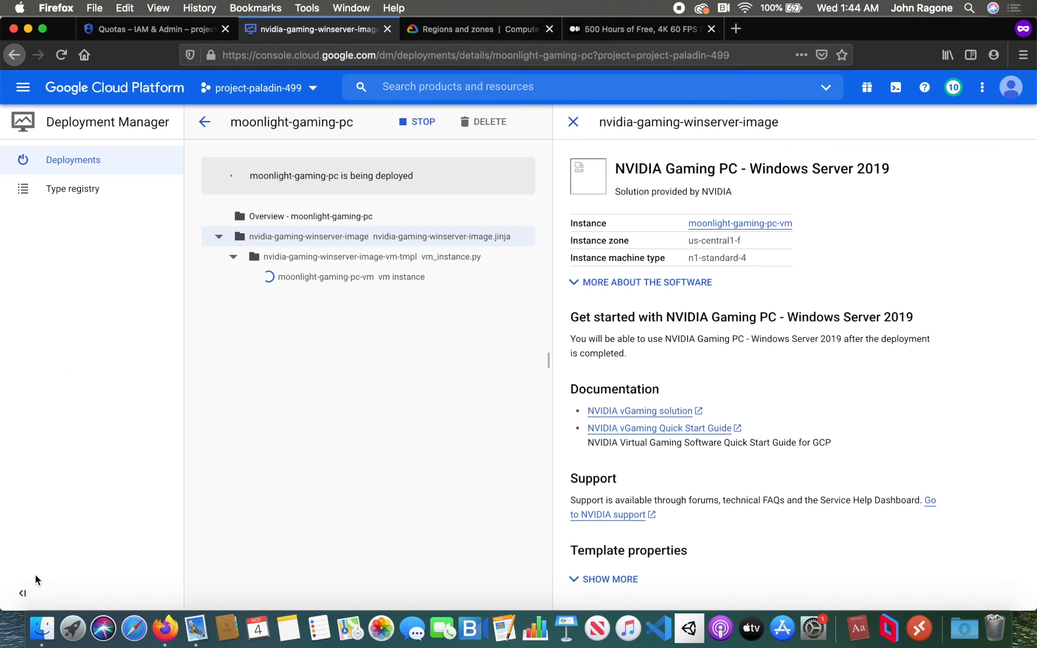
# Step: Open the list of VM instances in Compute Engine
pyautogui.click(22, 87)
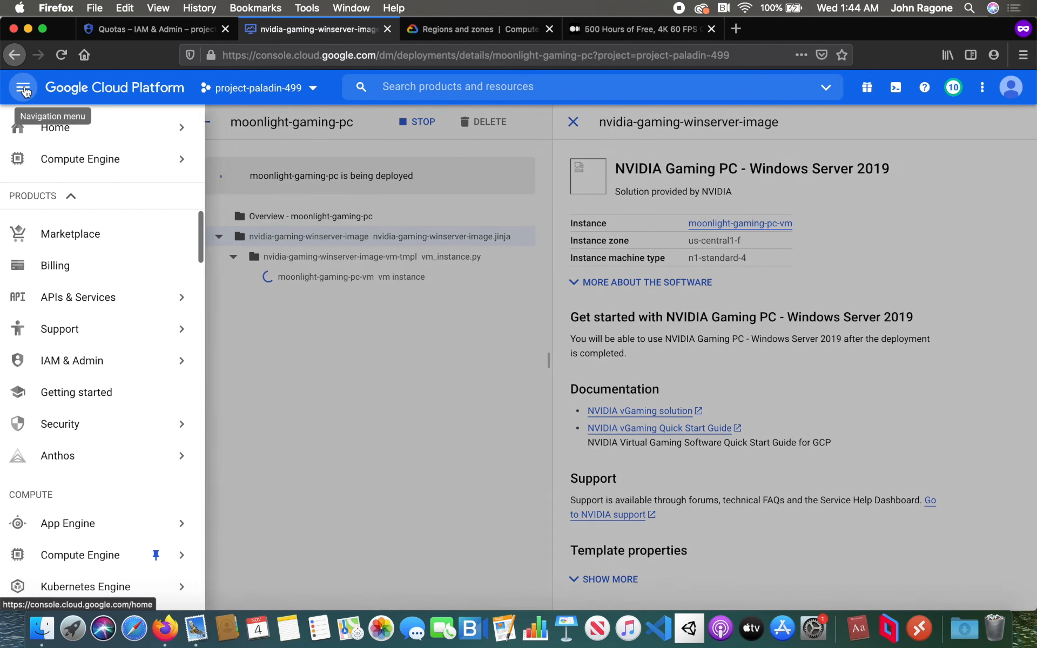
pyautogui.moveTo(92, 166)
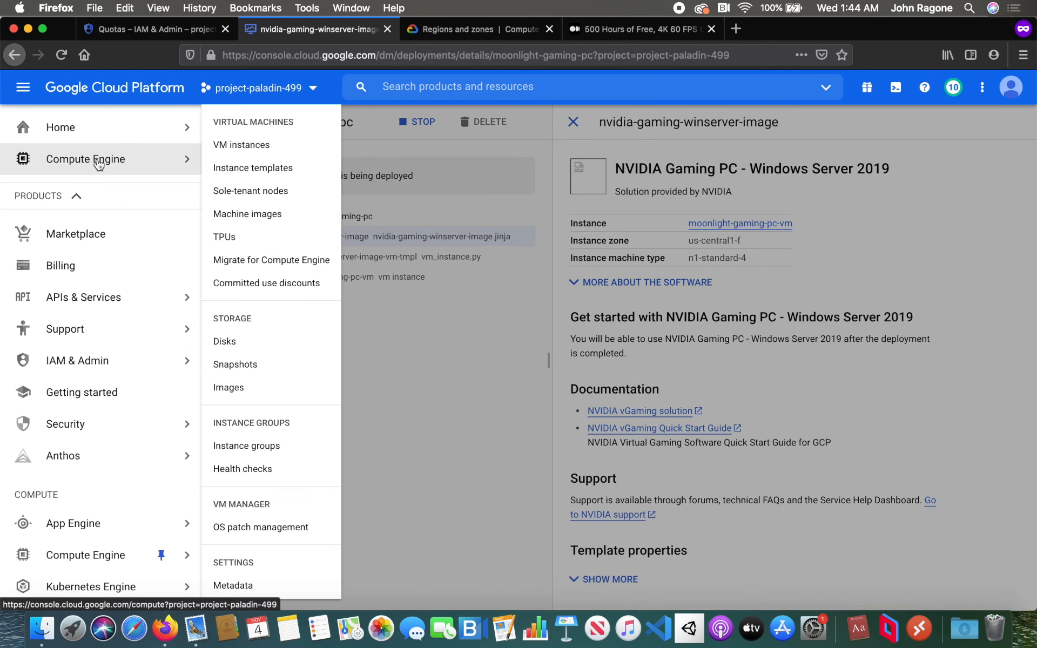
pyautogui.click(271, 153)
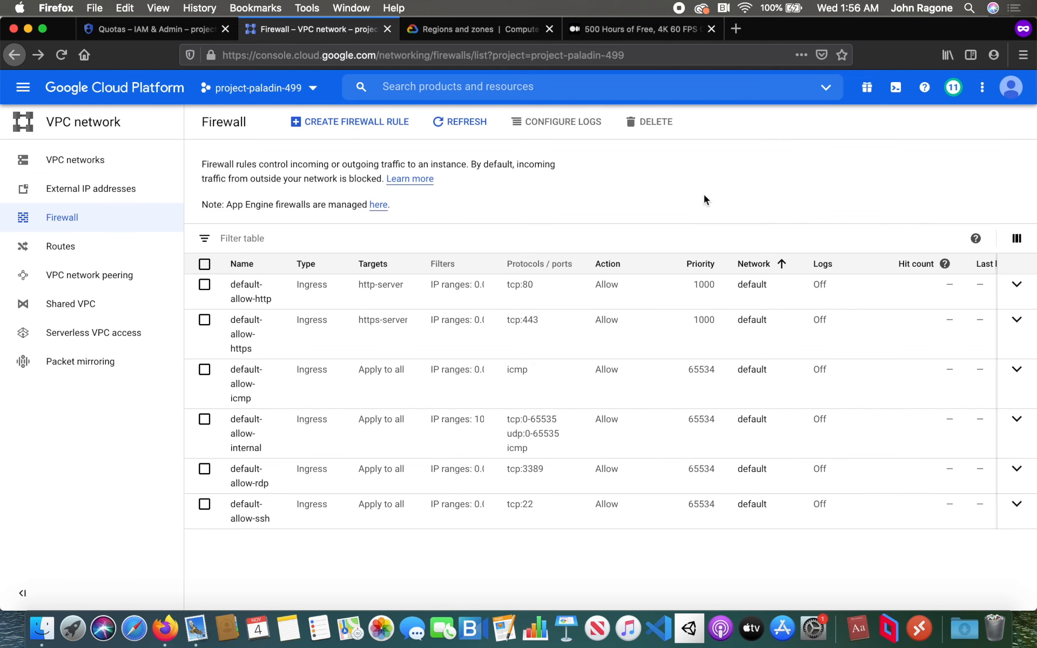
# Step: Search the cloud console for "firewall" and open the VPC network Firewall page
pyautogui.click(644, 81)
pyautogui.write('firewall')
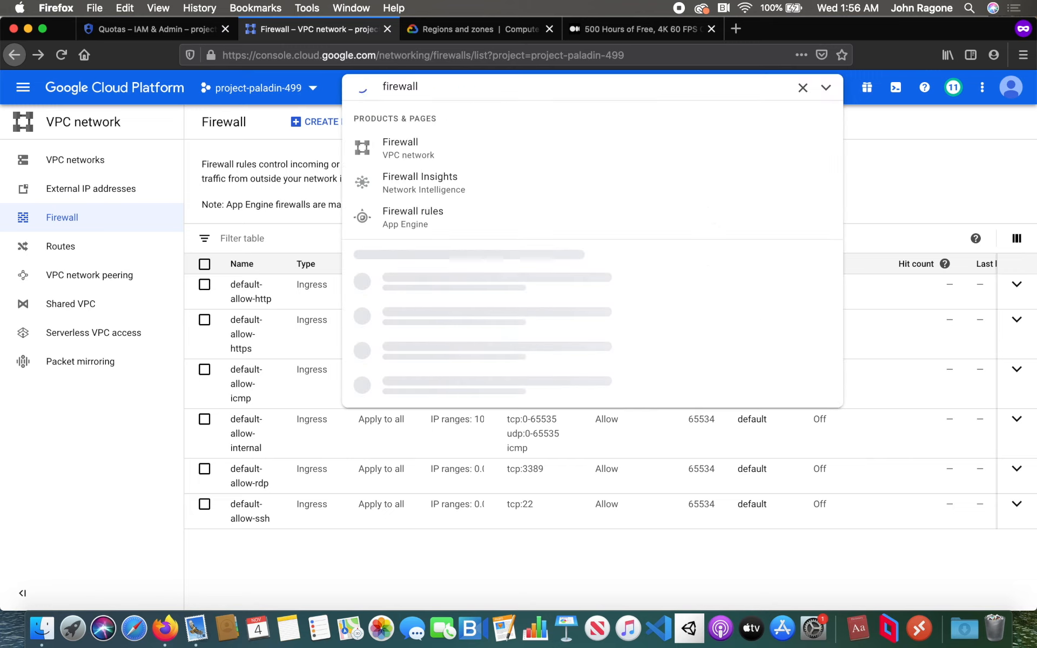
pyautogui.click(495, 150)
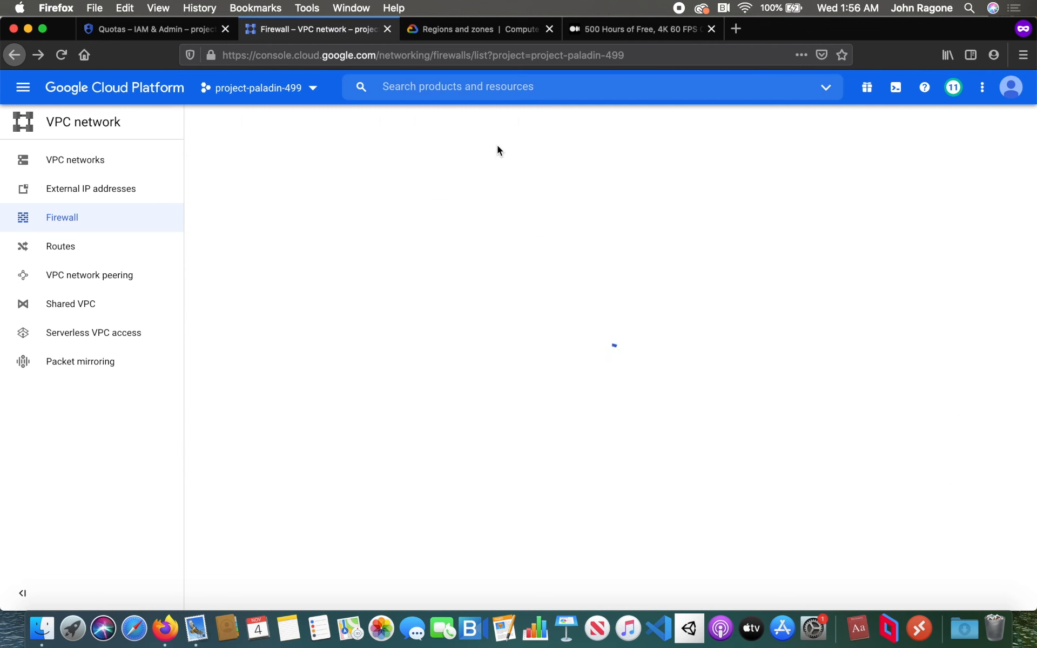
pyautogui.tripleClick(520, 173)
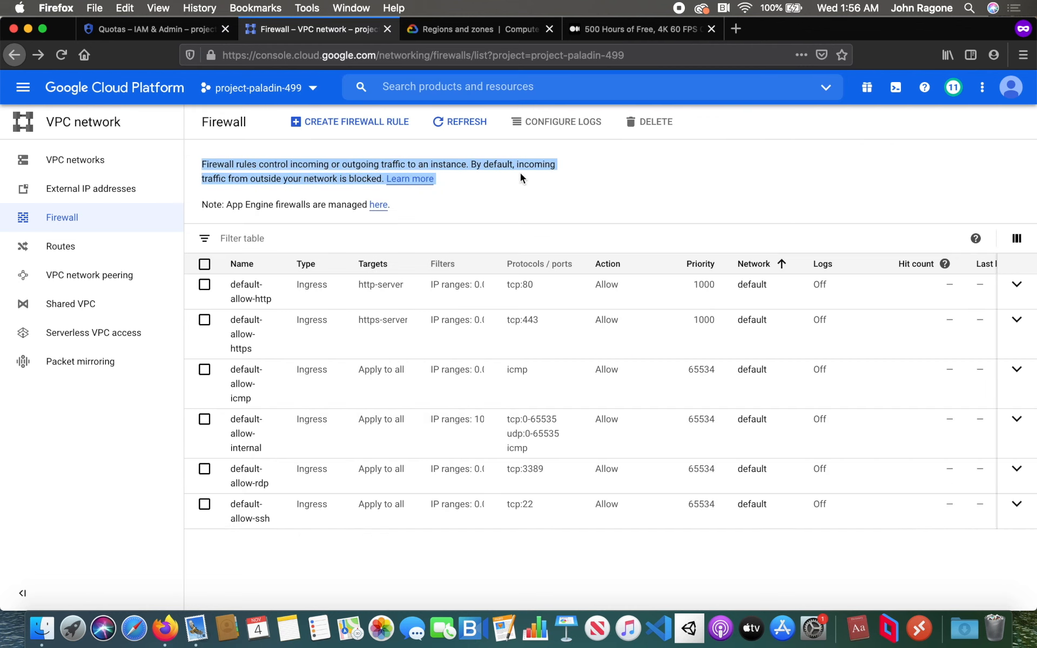
pyautogui.click(520, 173)
# Step: Start a new firewall rule in the VPC network and name it moonlight
pyautogui.click(381, 120)
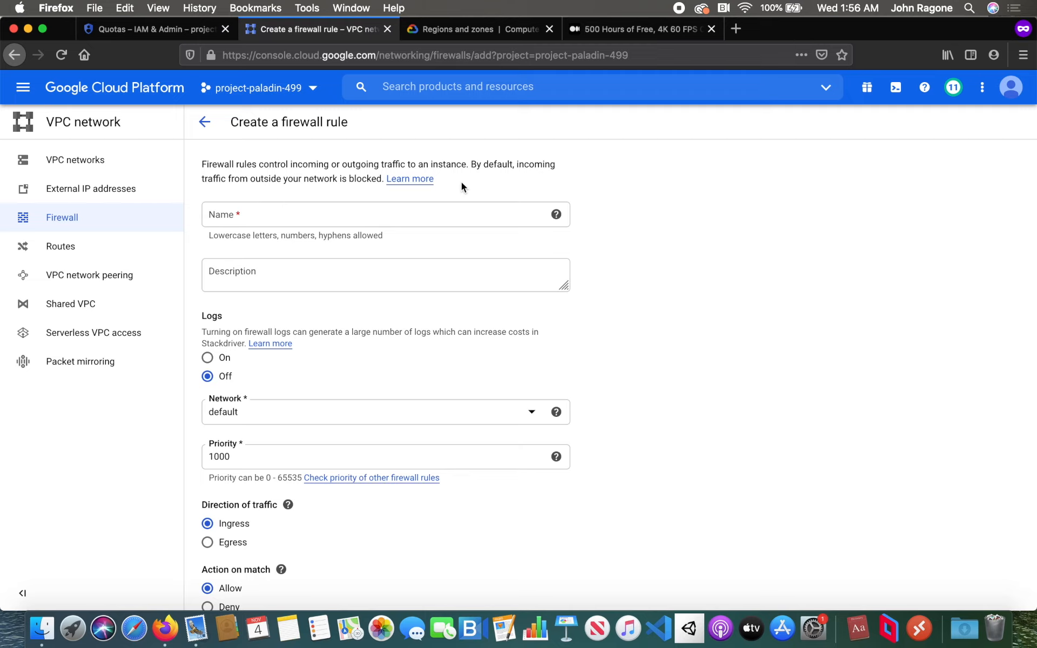
pyautogui.scroll(-7, 461, 182)
pyautogui.scroll(-3, 463, 186)
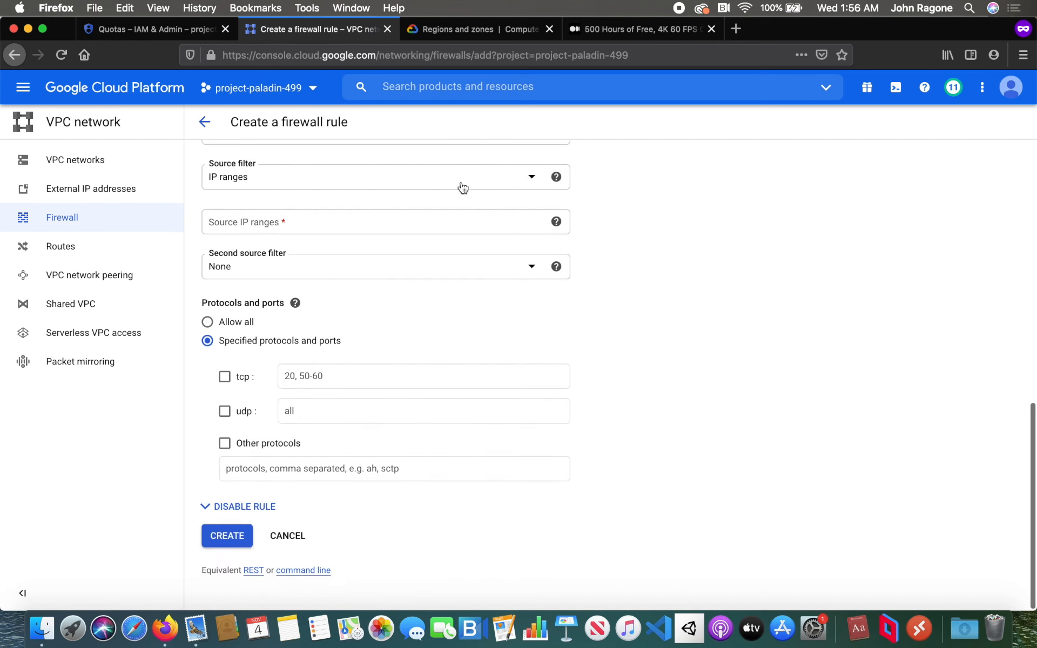
pyautogui.scroll(10, 462, 187)
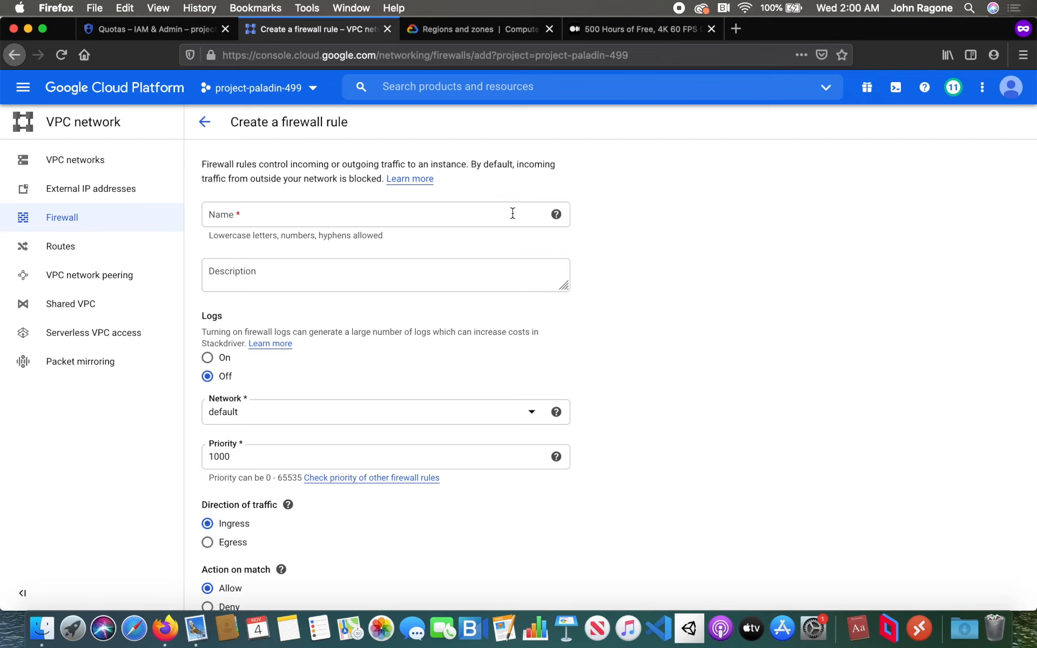
pyautogui.click(513, 213)
pyautogui.write('moonlight')
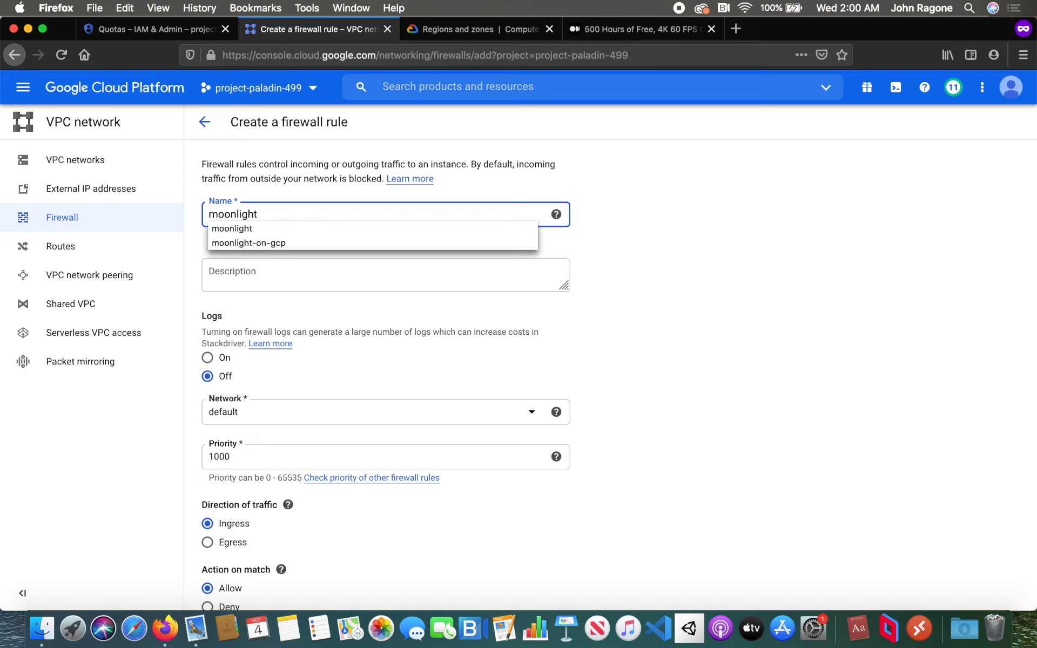
pyautogui.click(648, 273)
# Step: Set the firewall rule's target tag to moonlight and its source IP range to 0.0.0.0/0
pyautogui.scroll(-5, 556, 373)
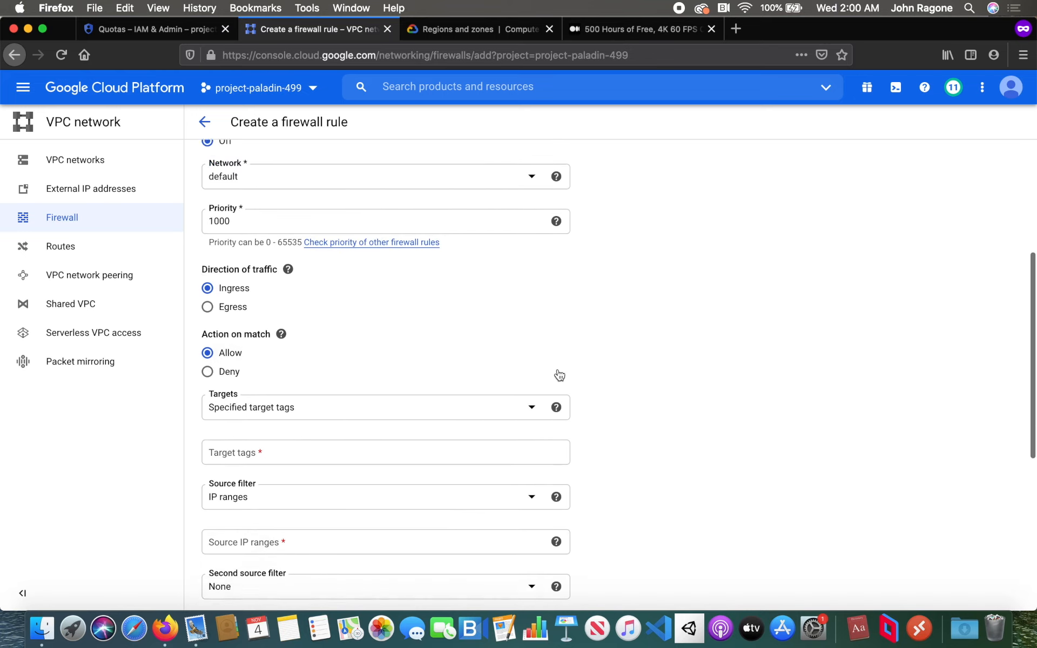
pyautogui.click(453, 398)
pyautogui.write('moonlight')
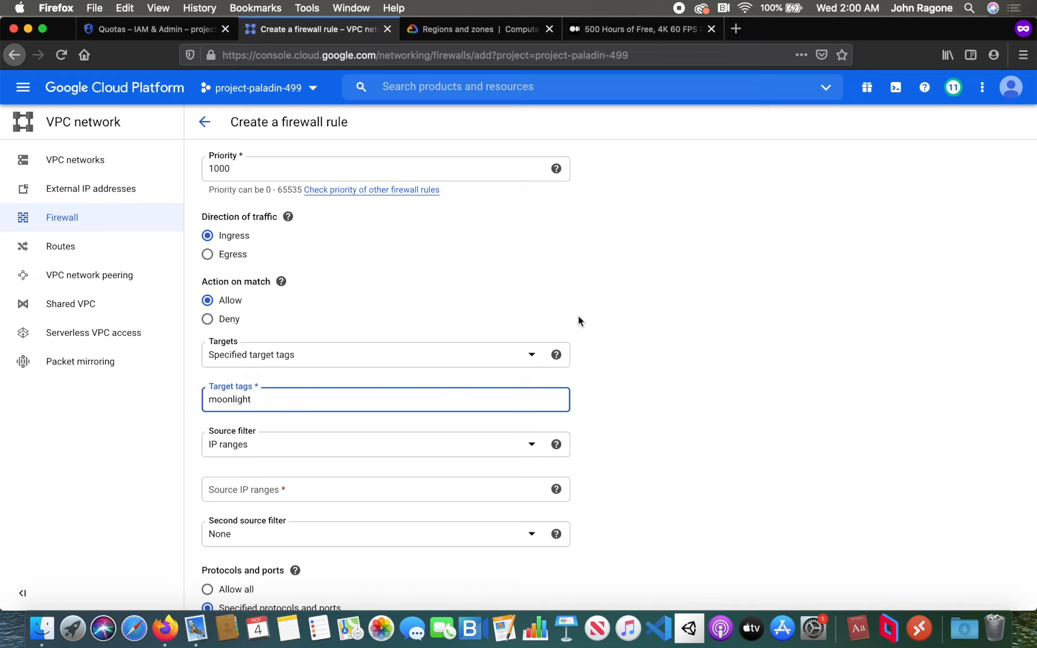
pyautogui.press('Return')
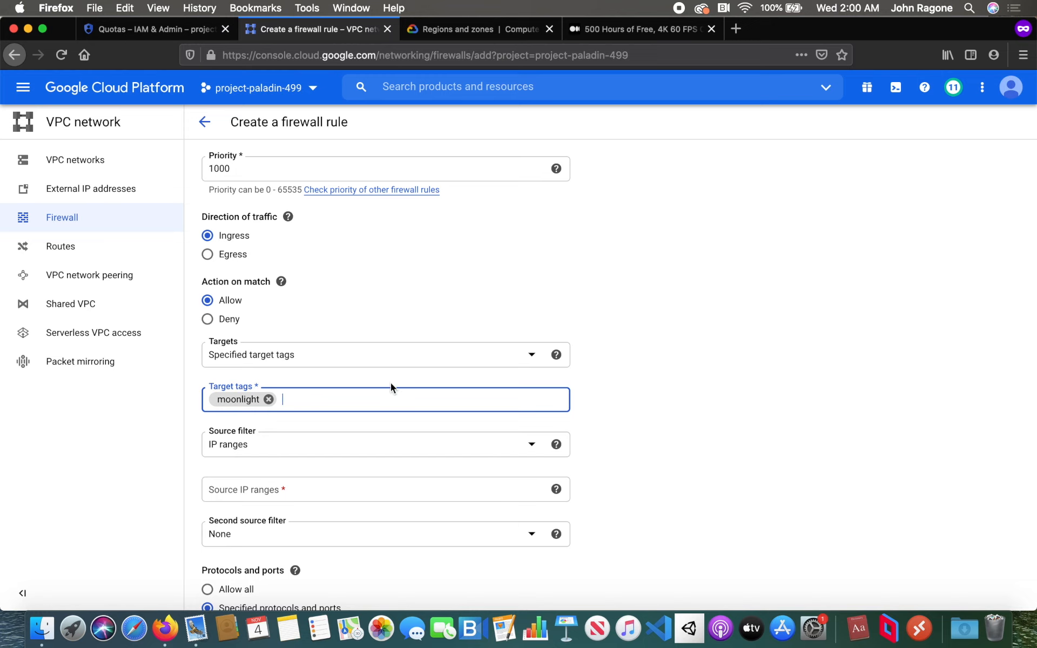
pyautogui.scroll(-3, 391, 383)
pyautogui.click(345, 419)
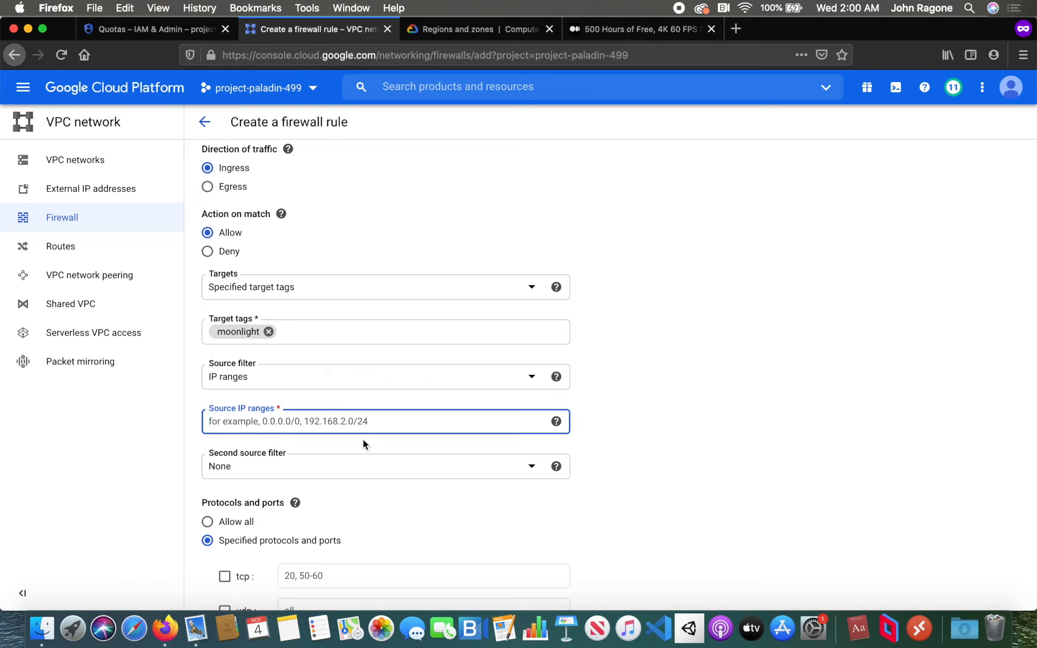
pyautogui.write('0.0.0.0/0')
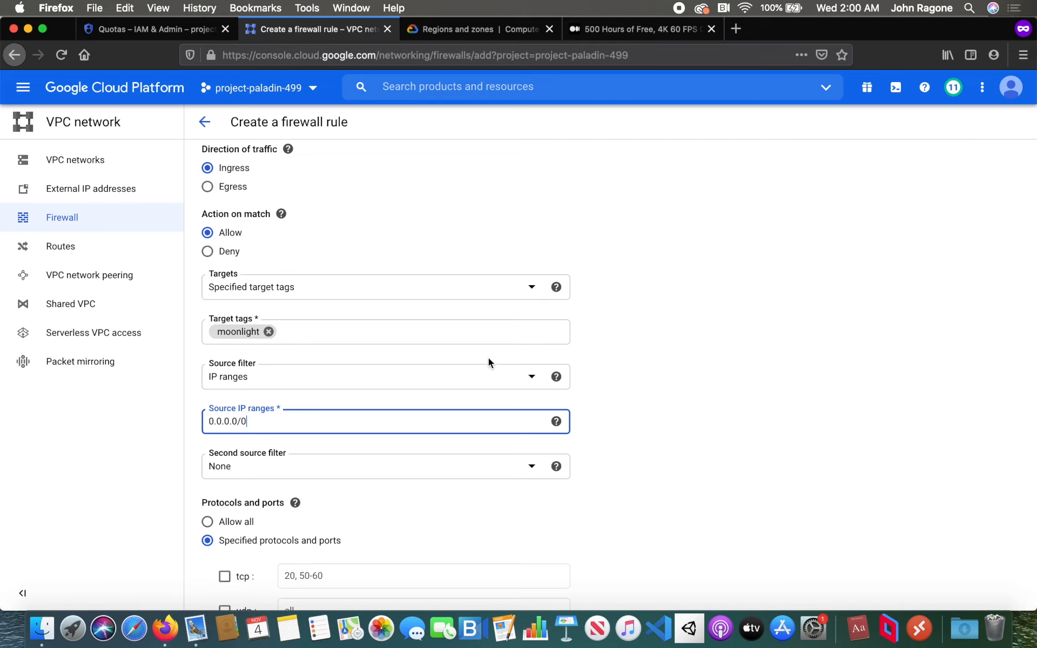
pyautogui.click(612, 435)
pyautogui.scroll(-4, 611, 434)
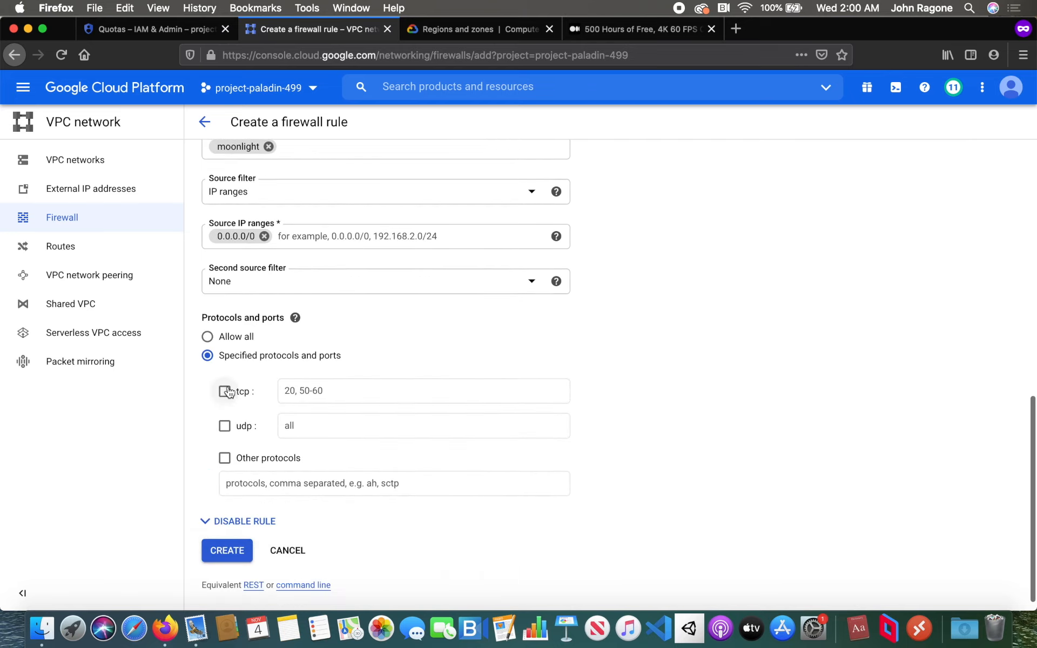
# Step: Enable tcp and udp for the firewall rule and fill in the TCP ports 47984, 47989, 48010 copied from the Medium guide
pyautogui.click(225, 392)
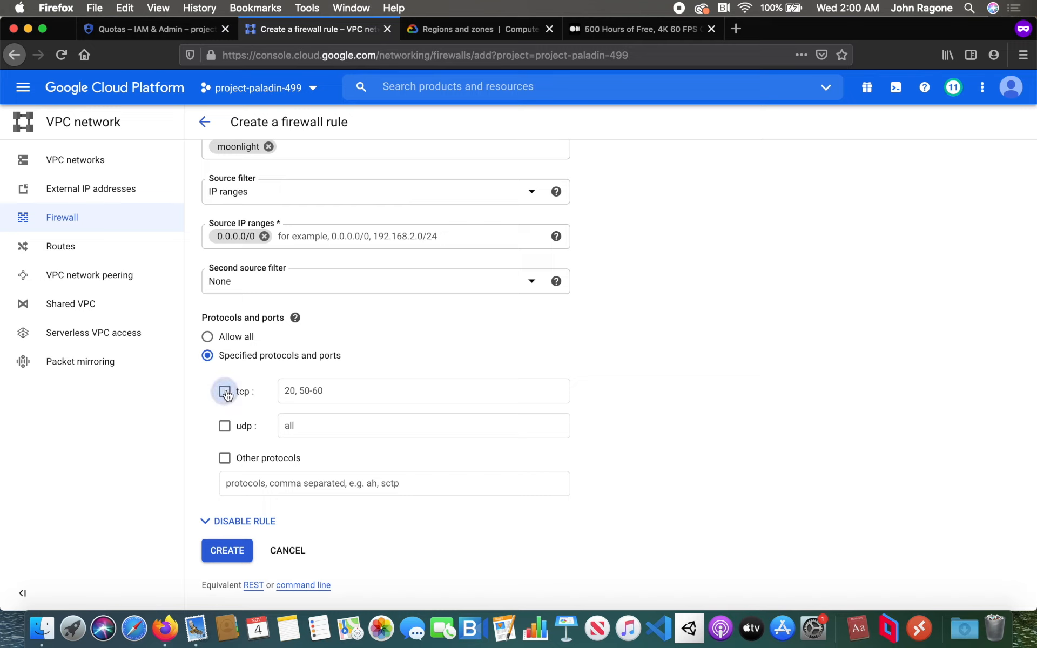
pyautogui.click(224, 426)
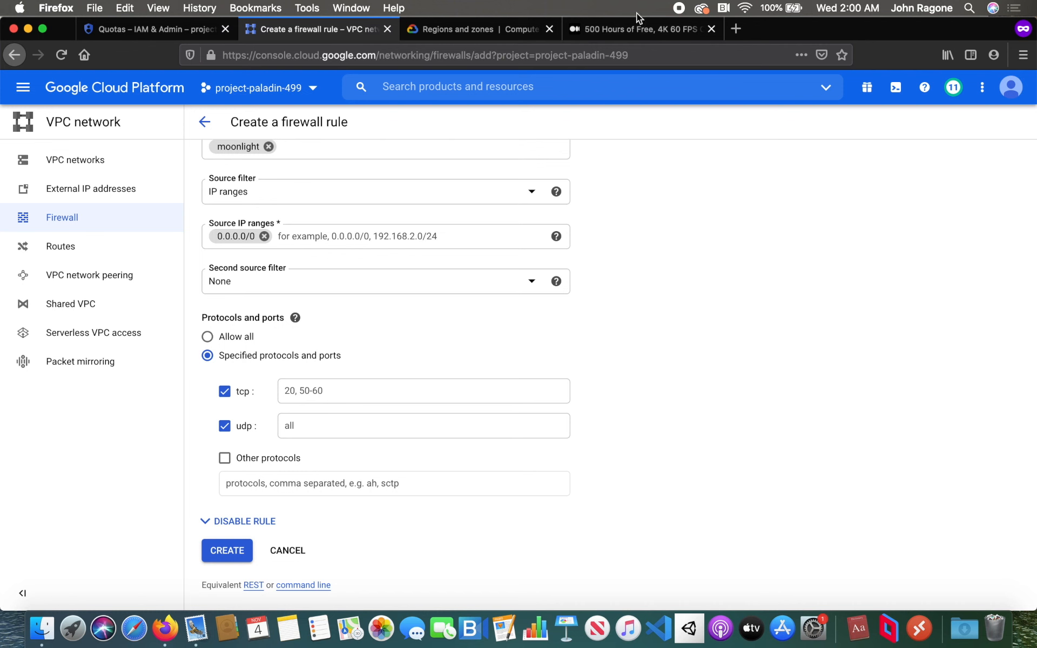
pyautogui.click(637, 27)
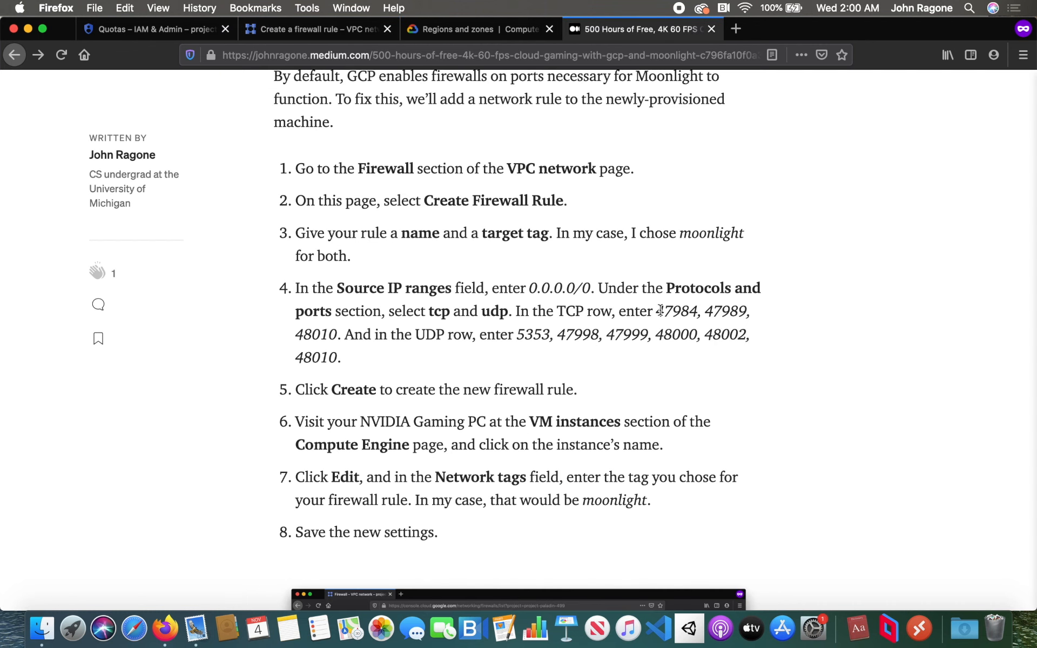
pyautogui.moveTo(657, 312); pyautogui.dragTo(336, 335)
pyautogui.press('super+c')
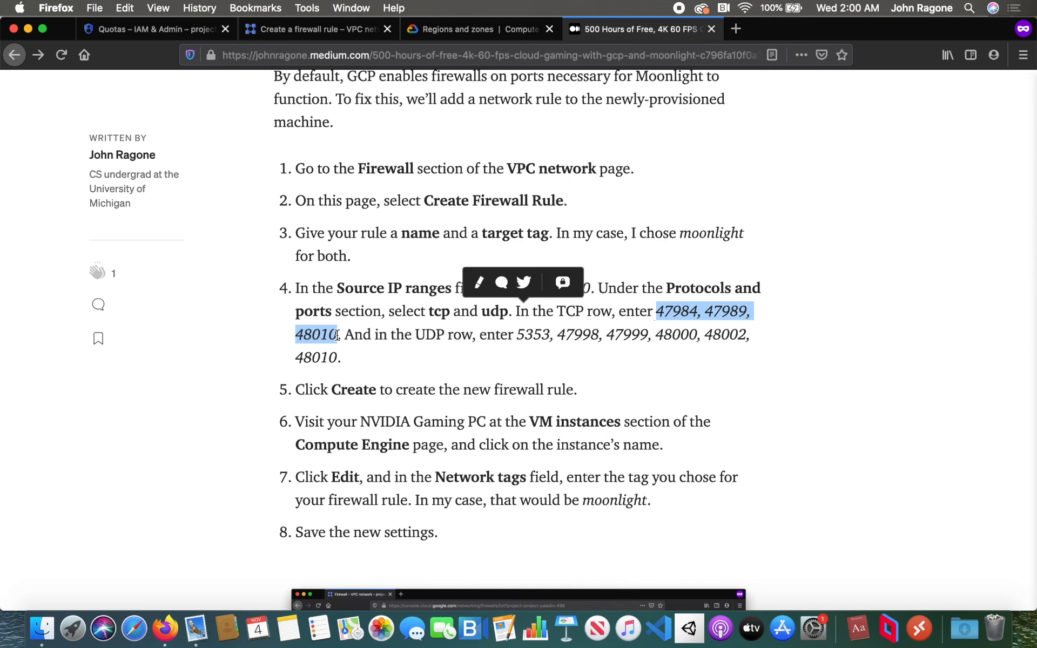
pyautogui.click(320, 31)
pyautogui.click(304, 390)
pyautogui.press('super+v')
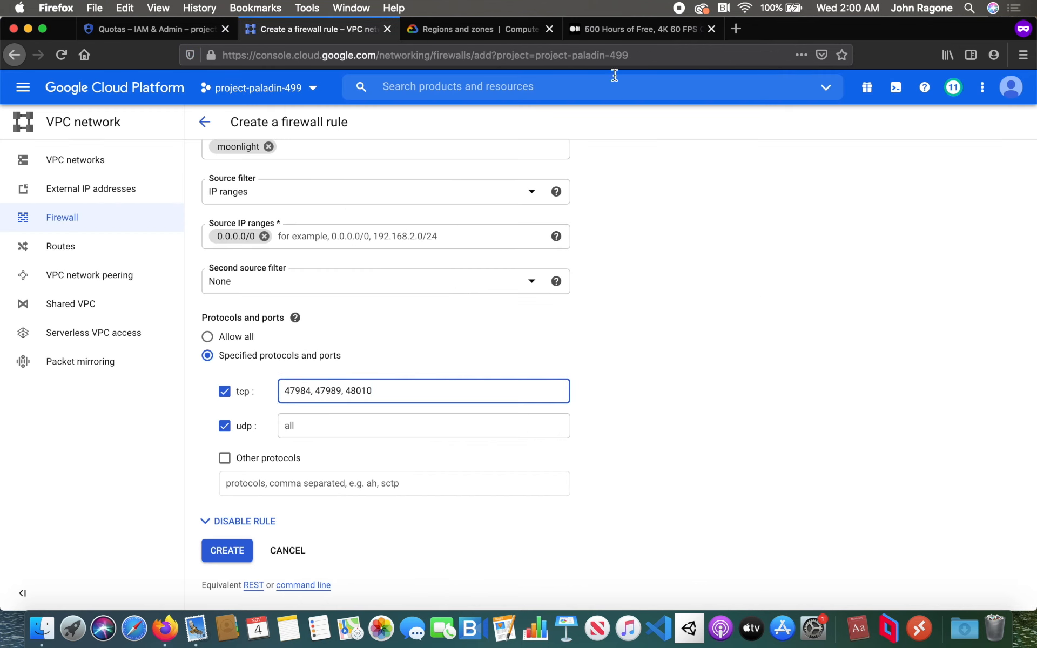
# Step: Copy the UDP ports 5353, 47998, 47999, 48000, 48002, 48010 from the guide into the firewall rule and create the rule
pyautogui.click(642, 29)
pyautogui.moveTo(515, 333); pyautogui.dragTo(337, 358)
pyautogui.press('super+c')
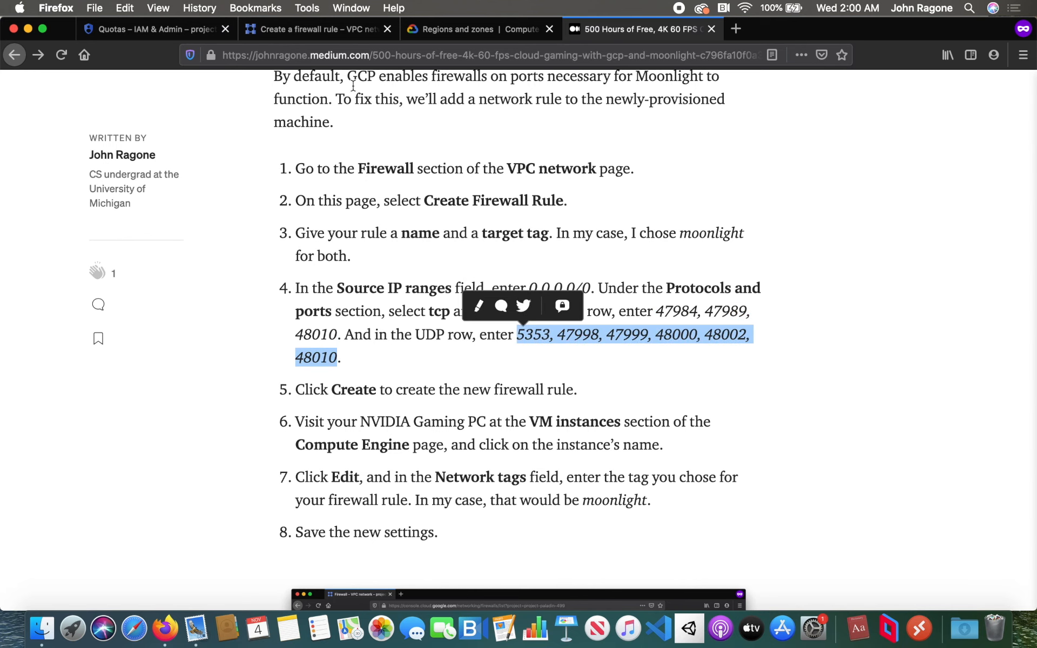
pyautogui.click(303, 30)
pyautogui.click(316, 428)
pyautogui.press('super+v')
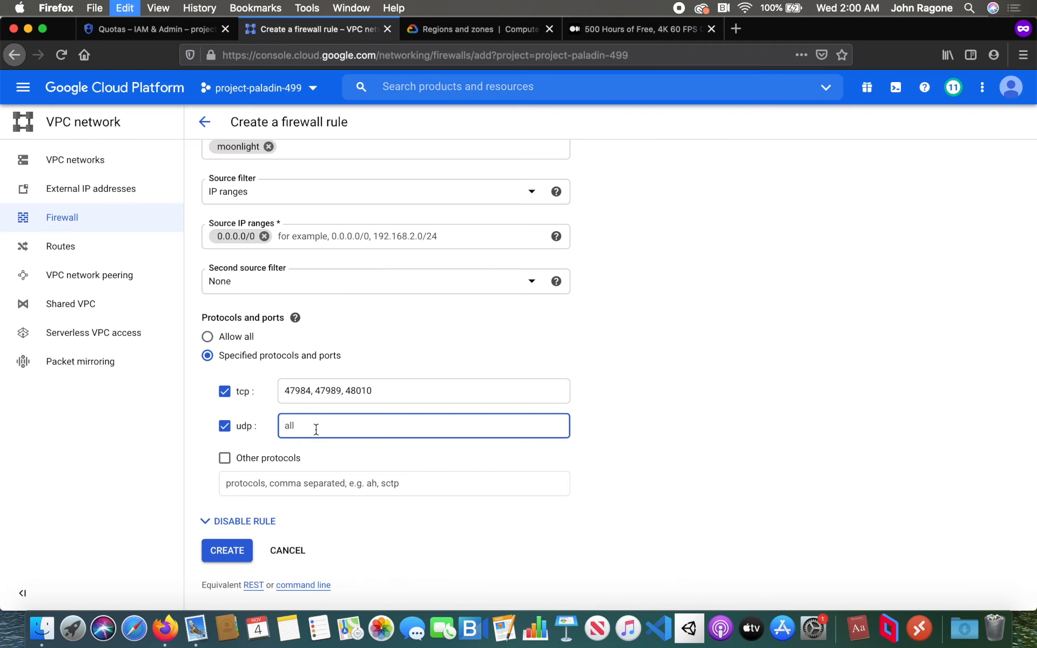
pyautogui.click(588, 405)
pyautogui.scroll(-1, 558, 415)
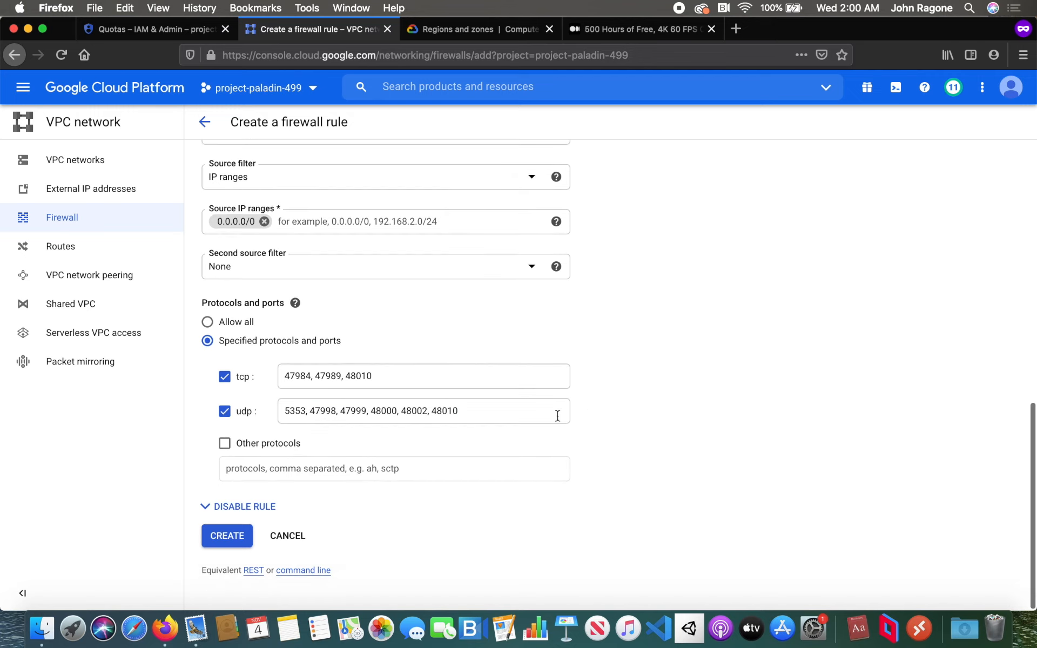
pyautogui.click(209, 536)
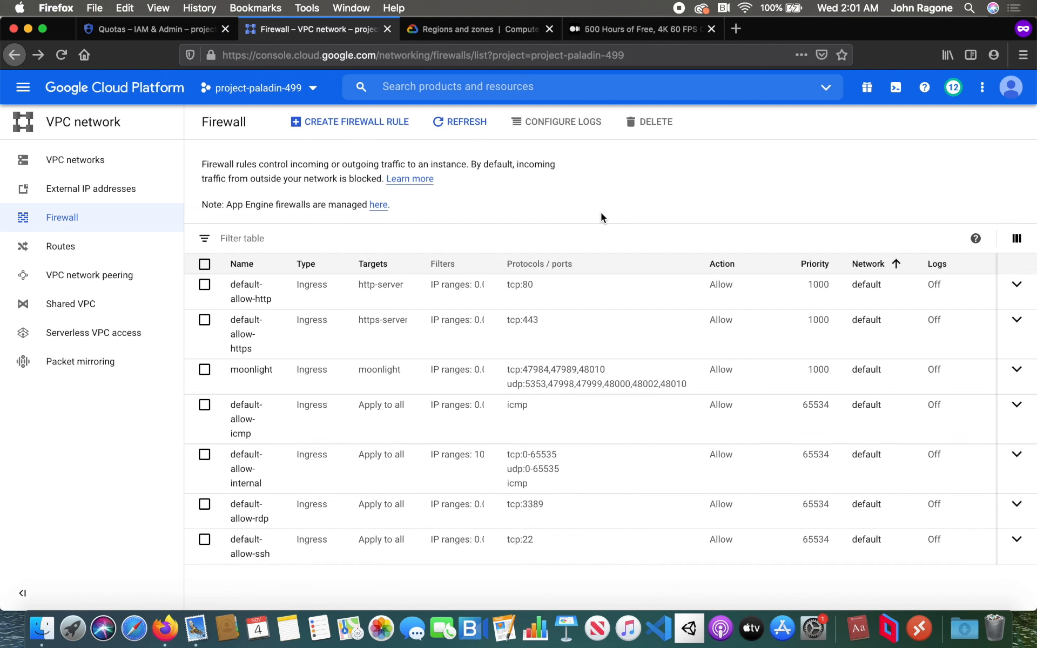
# Step: Open the moonlight-gaming-pc-vm instance in Compute Engine for editing
pyautogui.click(21, 92)
pyautogui.moveTo(69, 164)
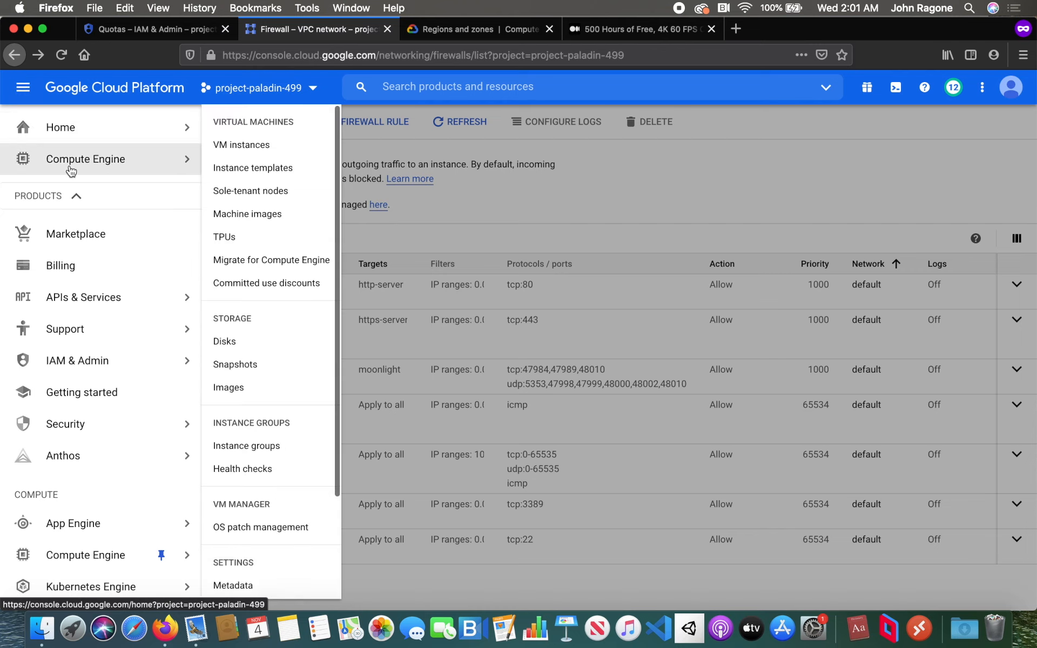
pyautogui.click(255, 150)
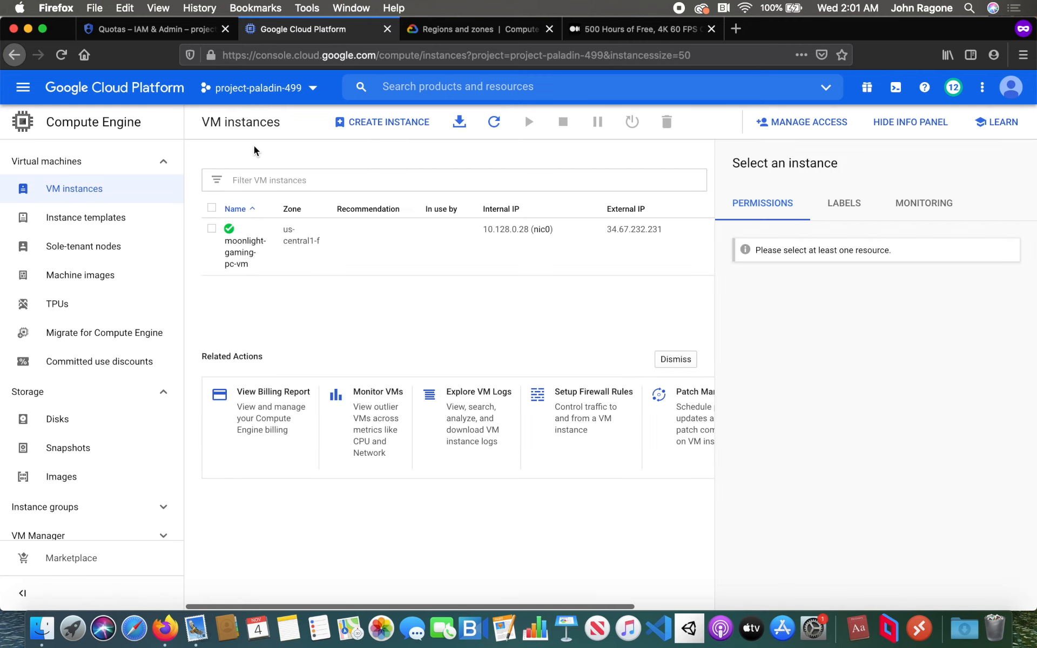
pyautogui.click(245, 254)
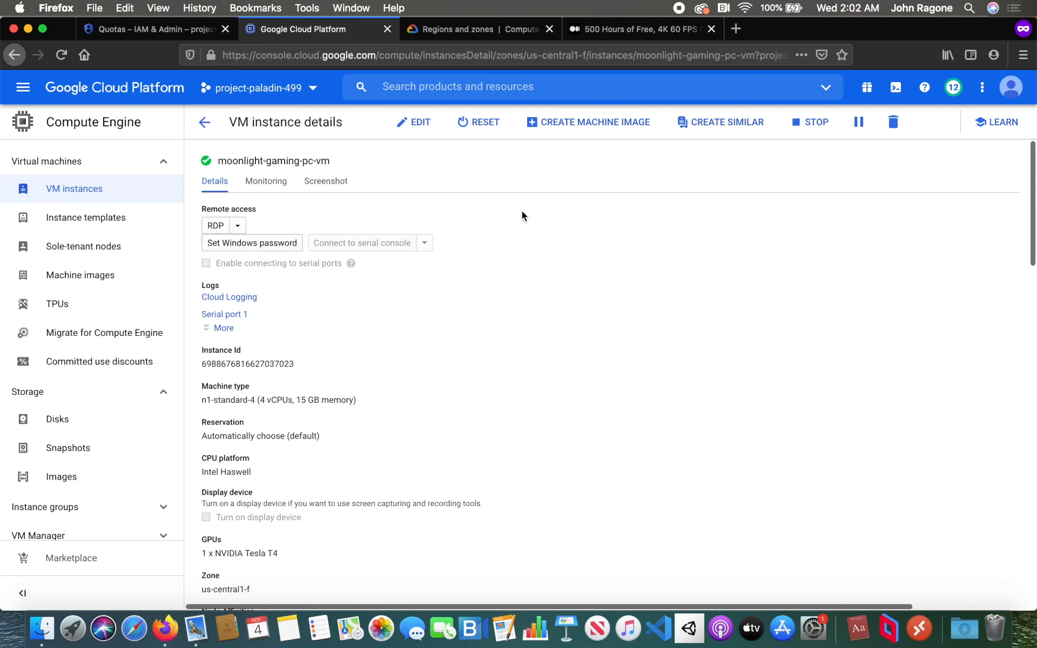
pyautogui.click(414, 125)
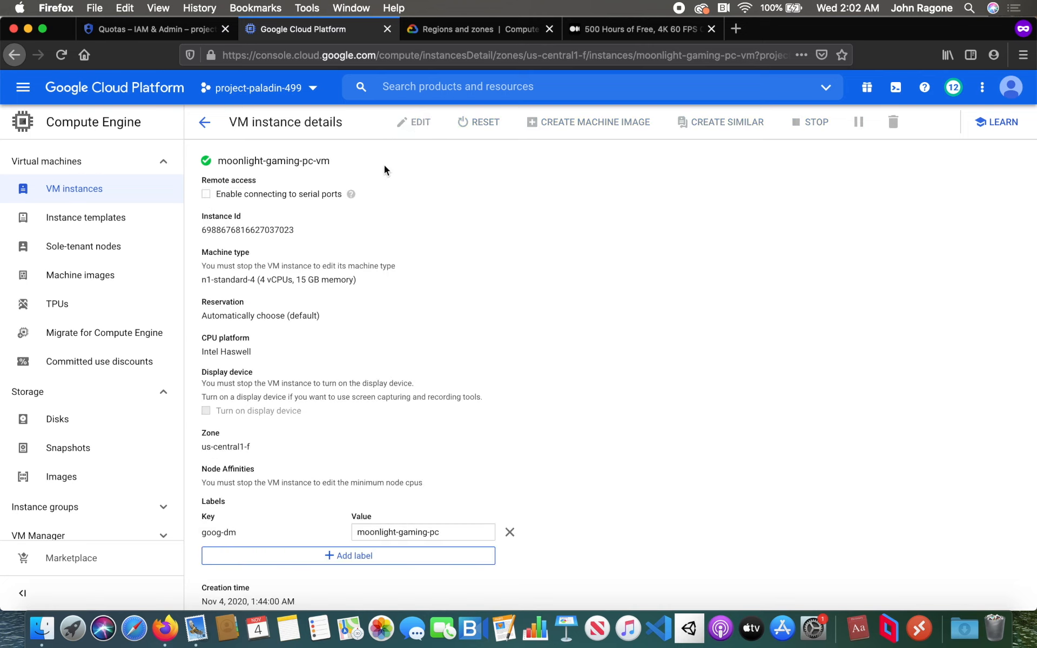
# Step: Add the network tag moonlight to the VM instance and save the settings
pyautogui.scroll(-8, 394, 373)
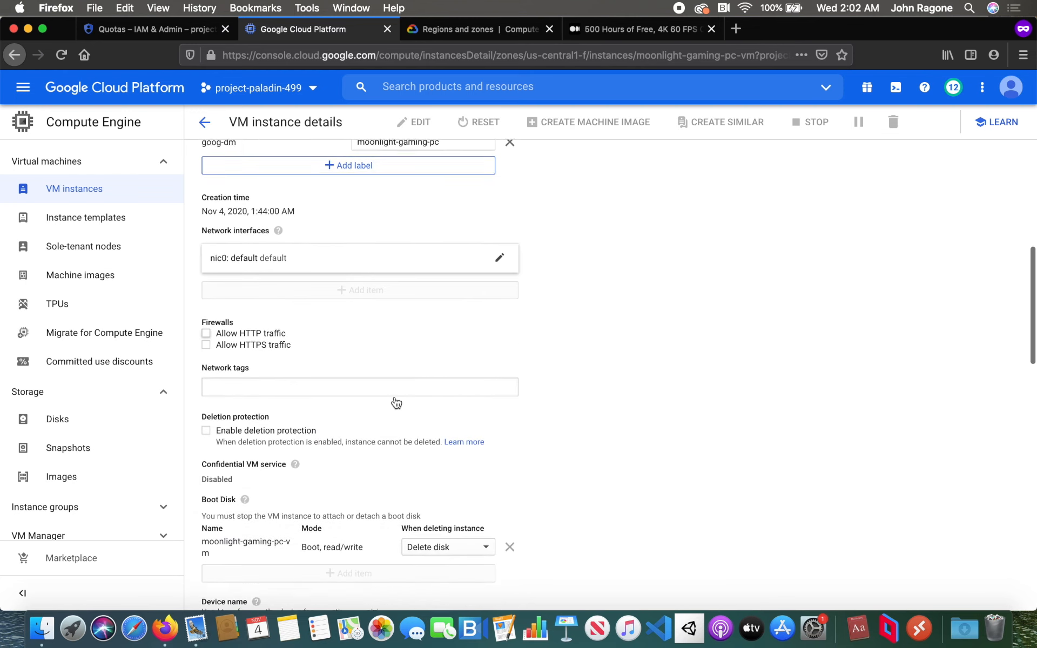
pyautogui.click(285, 357)
pyautogui.write('moo')
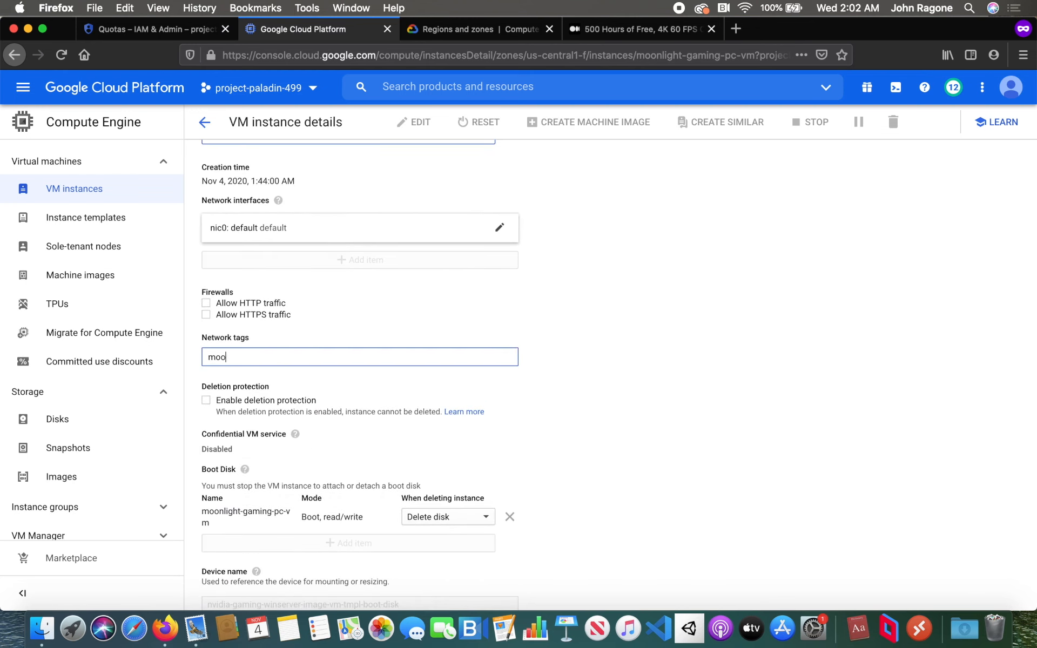
pyautogui.write('nlight')
pyautogui.press('Return')
pyautogui.scroll(-15, 248, 393)
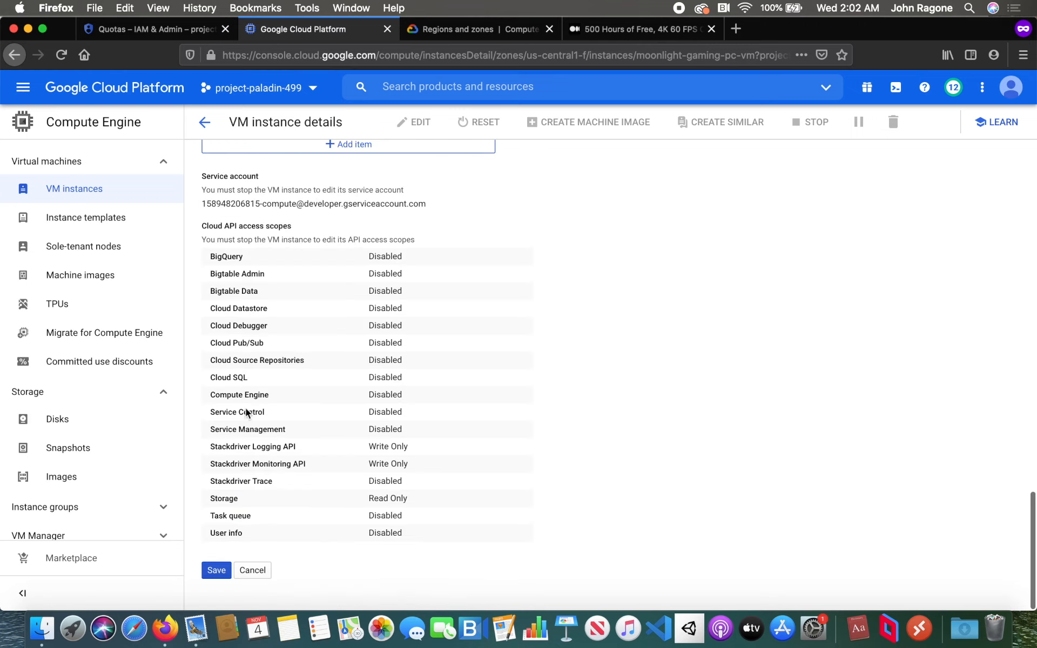
pyautogui.click(215, 571)
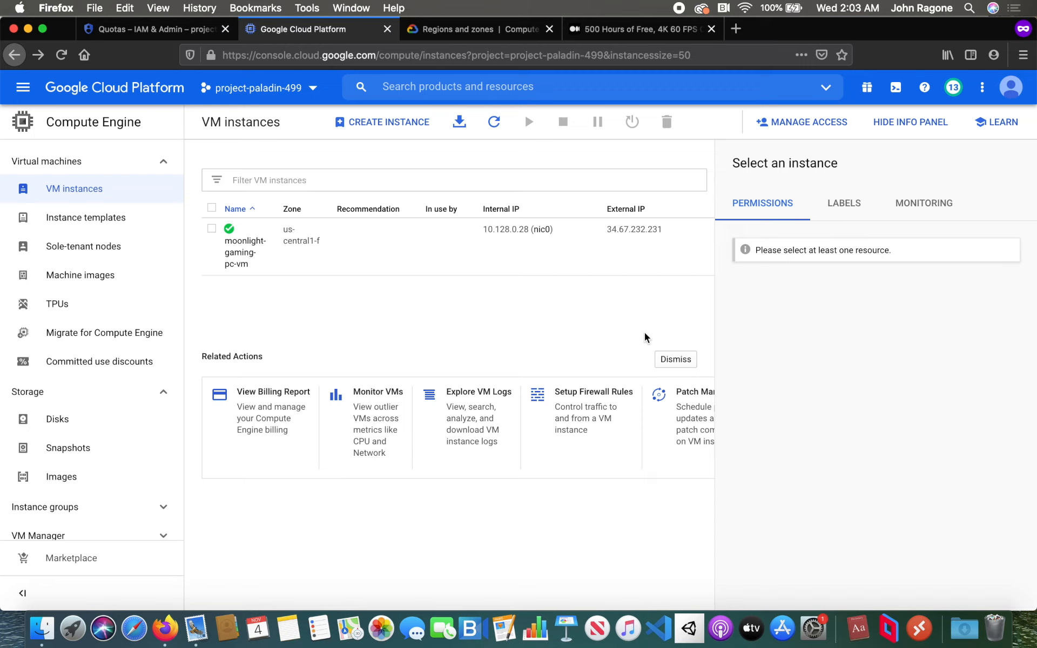
pyautogui.press('super+space')
pyautogui.write('remo')
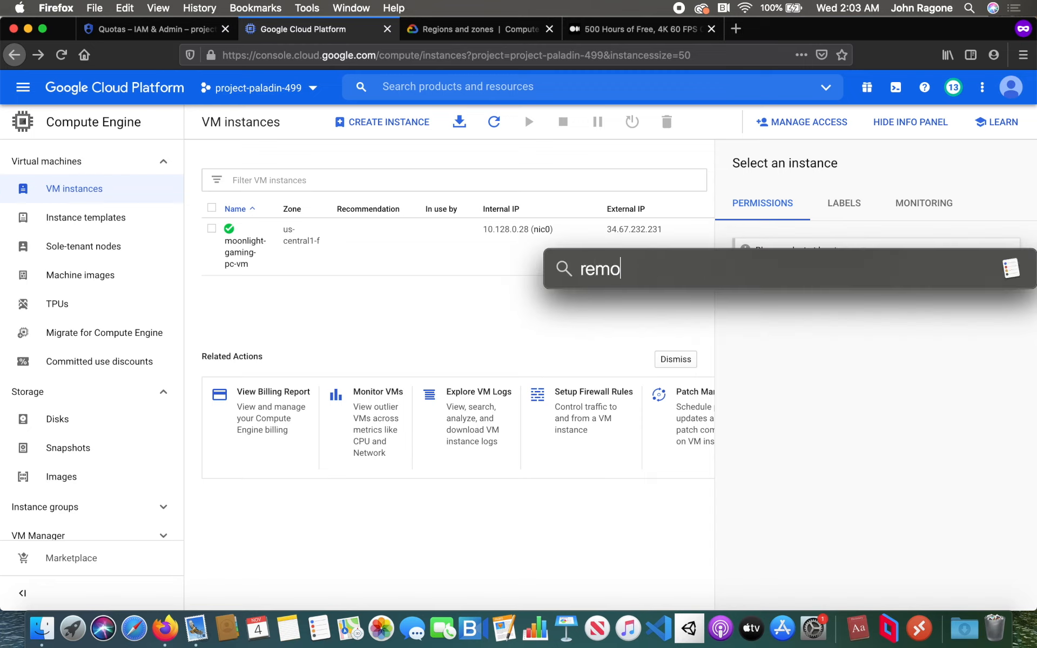
pyautogui.write('te desktop')
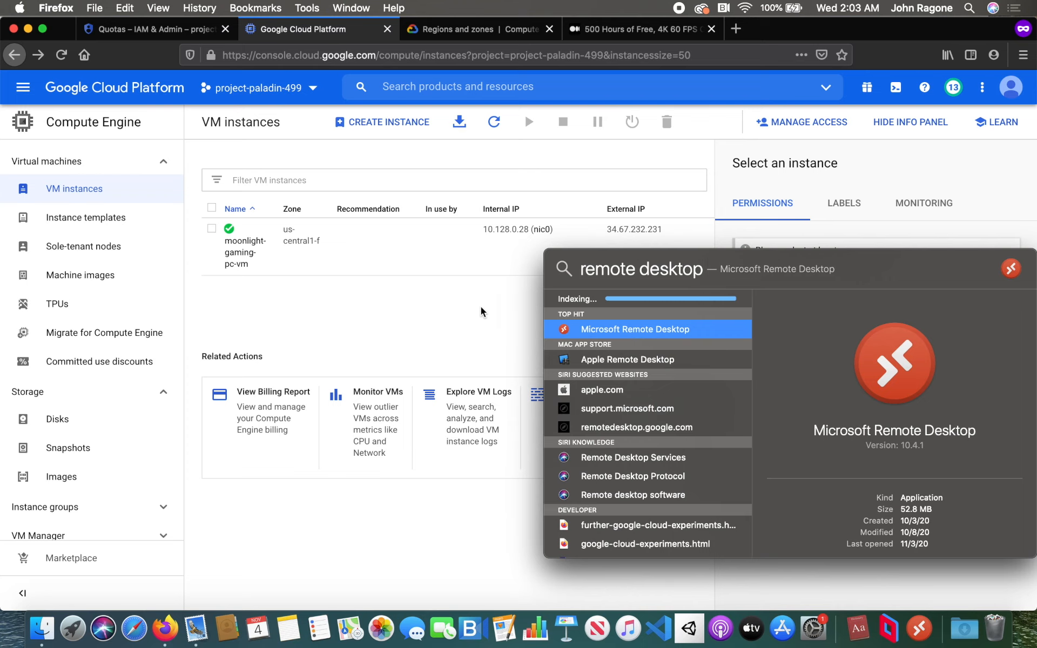
pyautogui.press('Escape')
# Step: Generate a new Windows password for the VM instance under the suggested username and copy the password
pyautogui.hscroll(3, 638, 300)
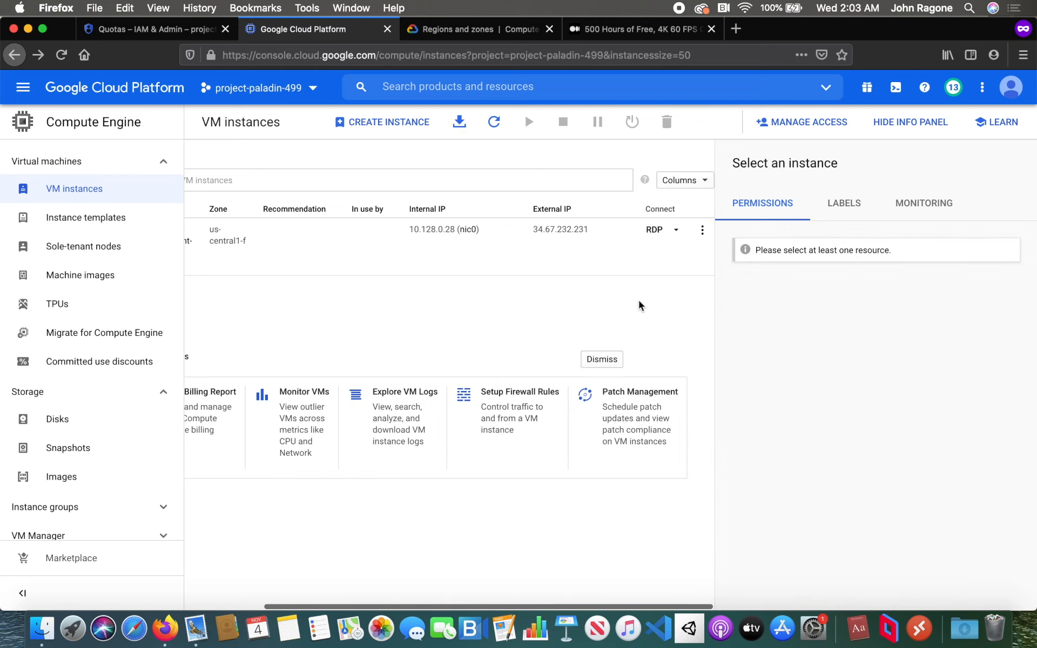
pyautogui.hscroll(-3, 509, 301)
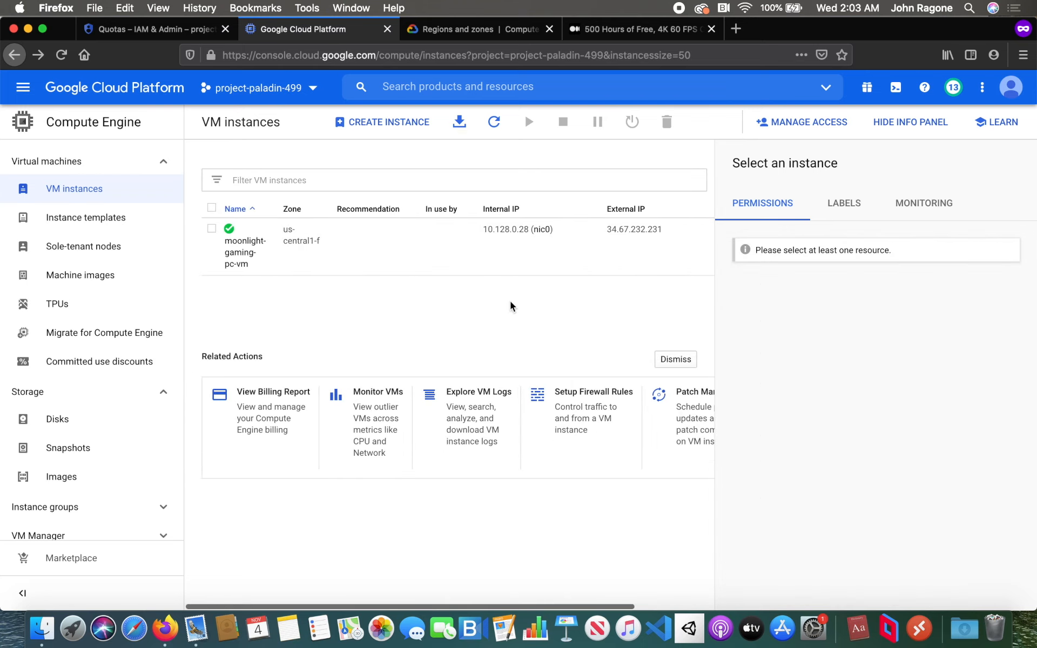
pyautogui.hscroll(3, 498, 241)
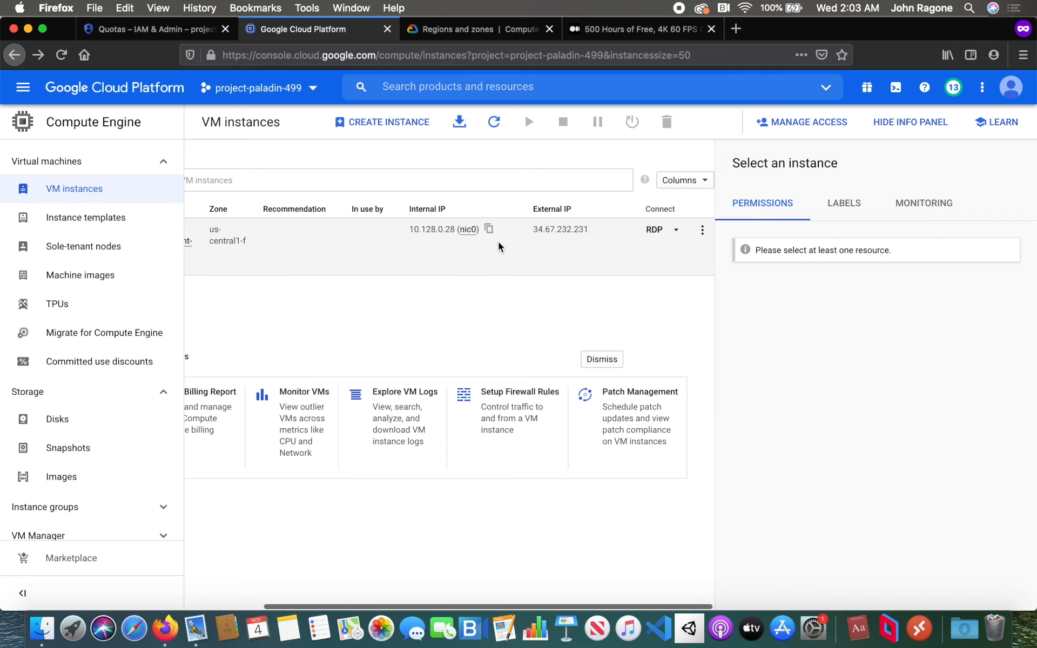
pyautogui.click(675, 229)
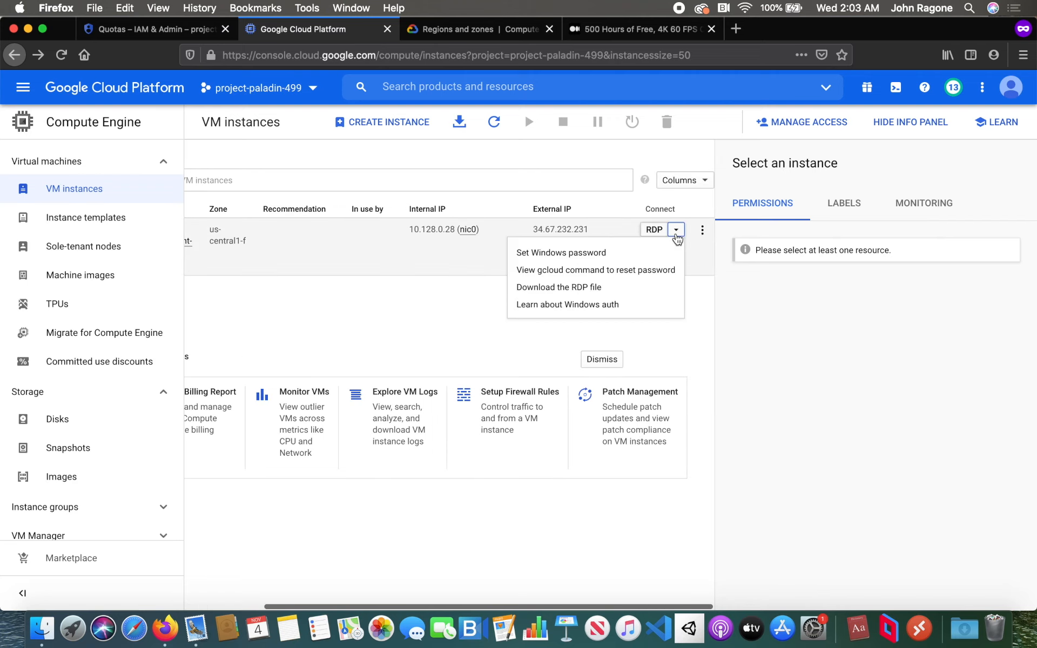
pyautogui.click(595, 253)
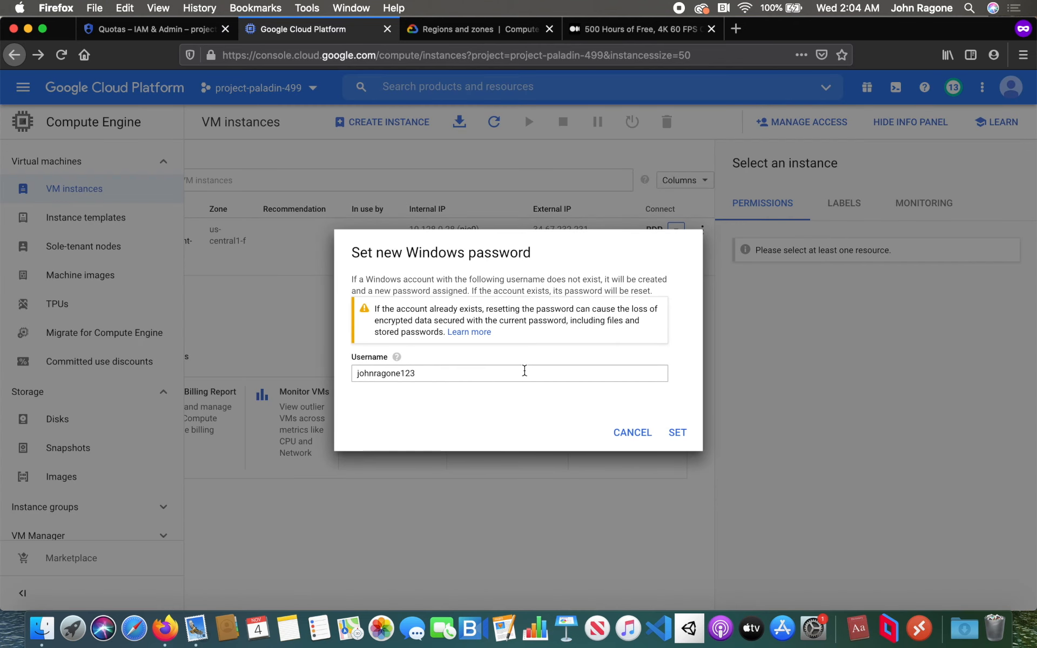
pyautogui.click(677, 434)
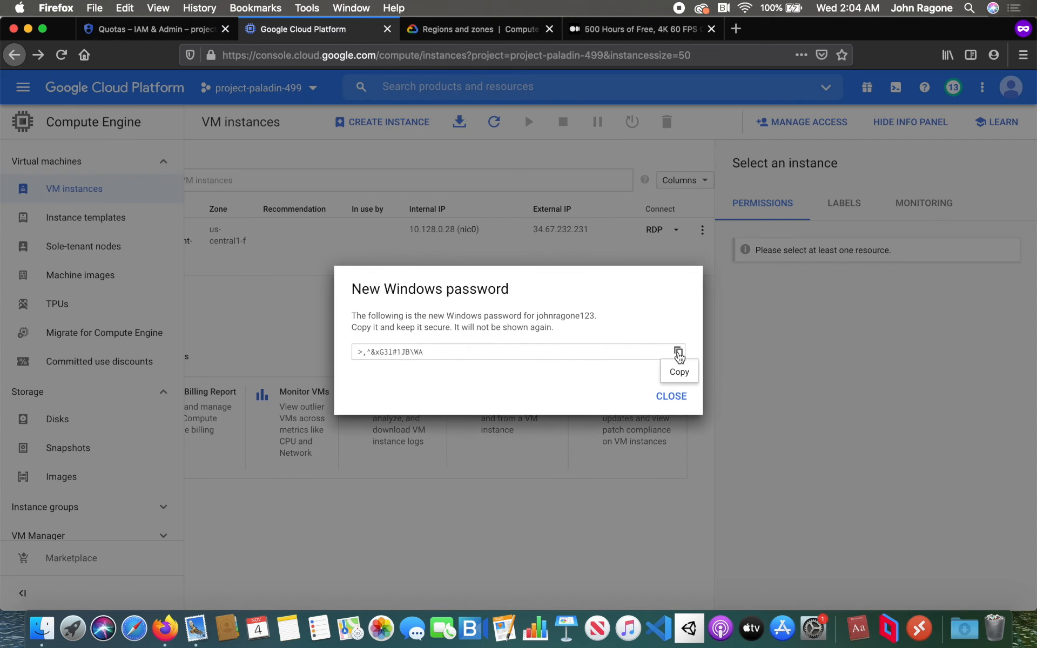
pyautogui.click(679, 352)
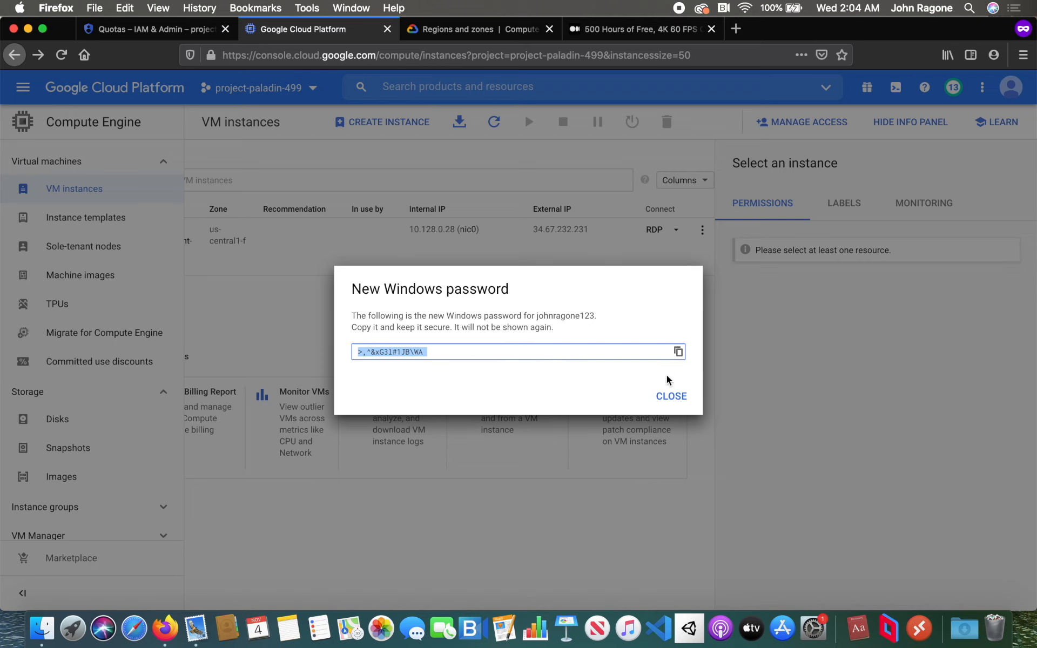
pyautogui.click(672, 396)
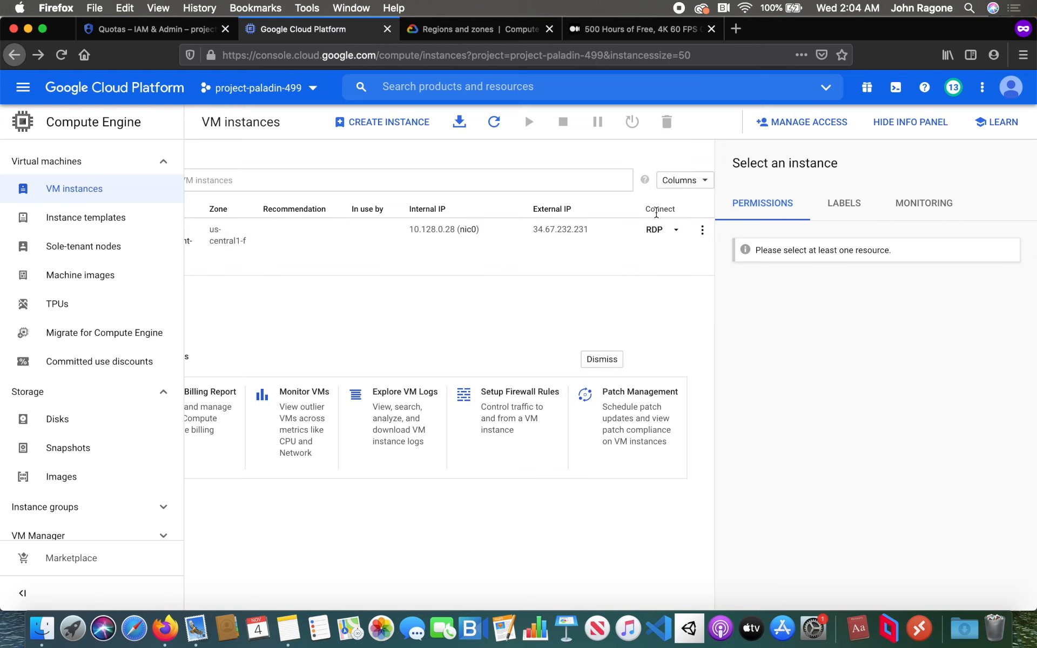
# Step: Download and save the moonlight-gaming-pc-vm.rdp file for connecting to the instance with a third-party client
pyautogui.click(654, 230)
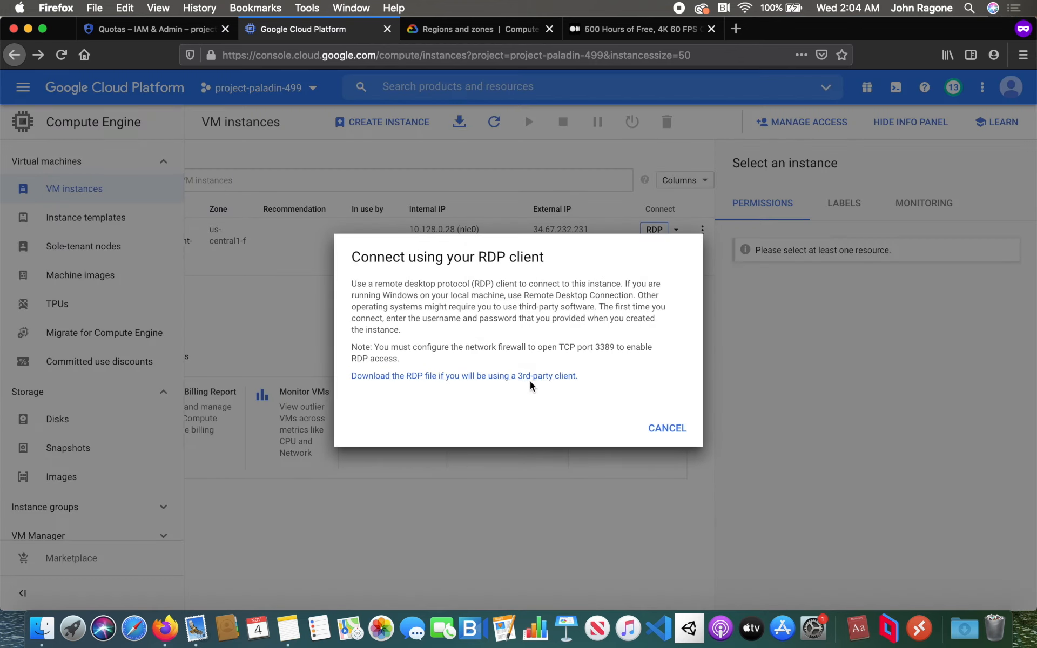
pyautogui.click(473, 383)
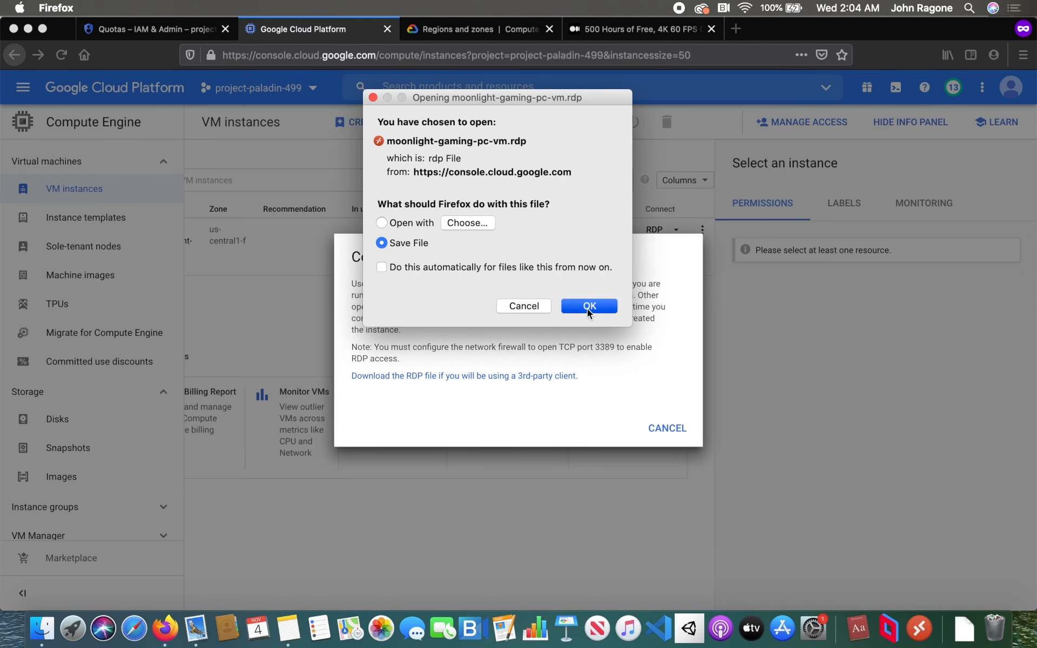
pyautogui.click(588, 308)
pyautogui.click(668, 428)
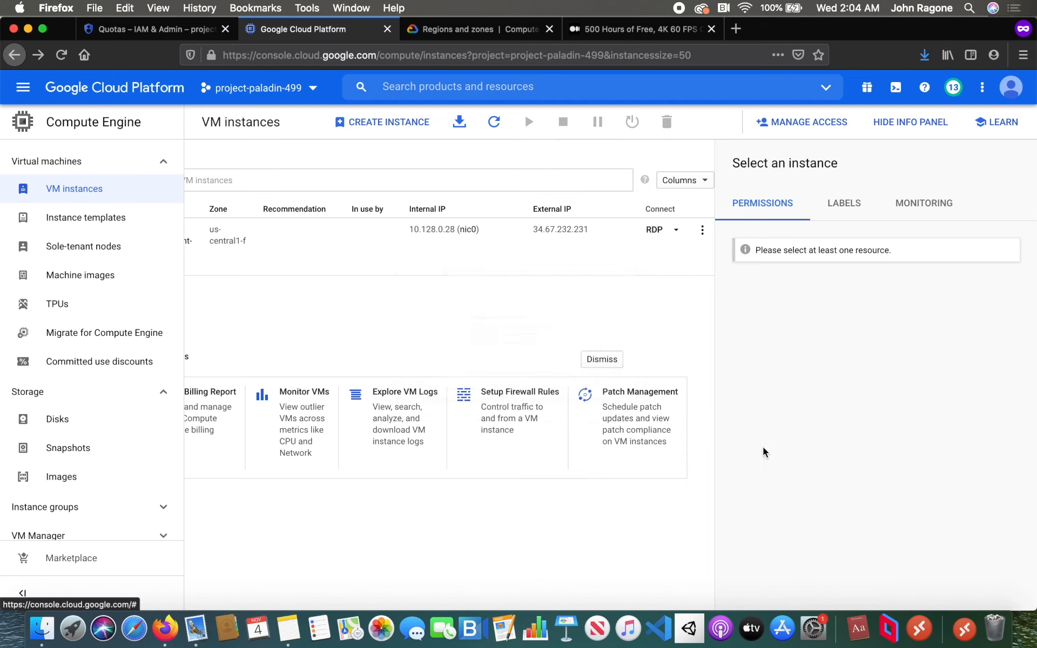
# Step: Switch to Microsoft Remote Desktop and replace the saved PC instance-1(1) with the downloaded moonlight-gaming-pc-vm RDP file
pyautogui.press('super+space')
pyautogui.write('remote')
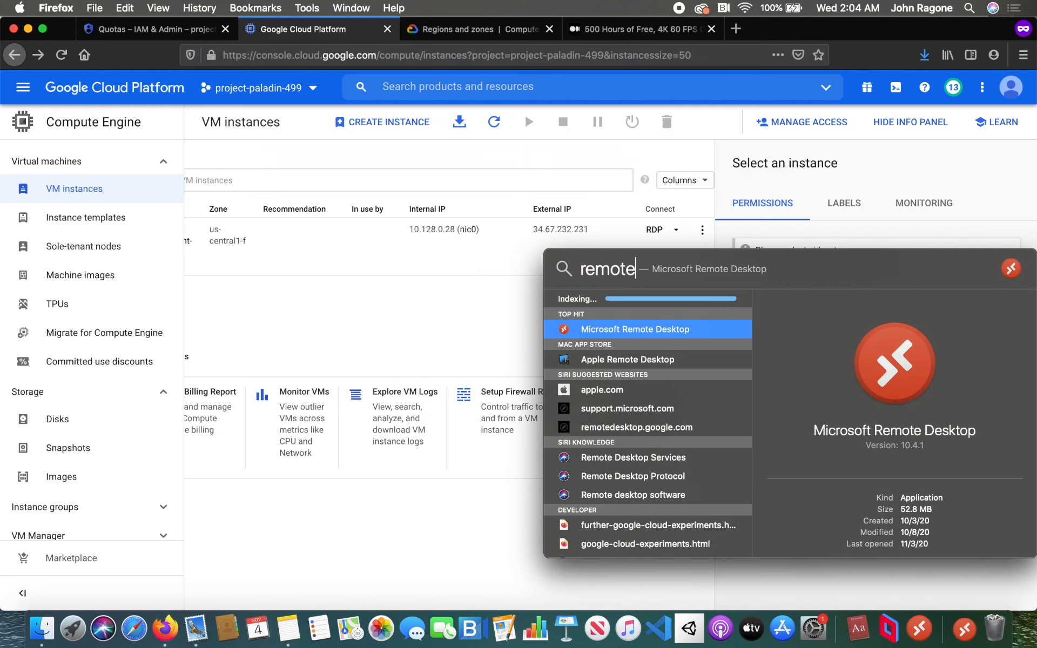
pyautogui.press('Return')
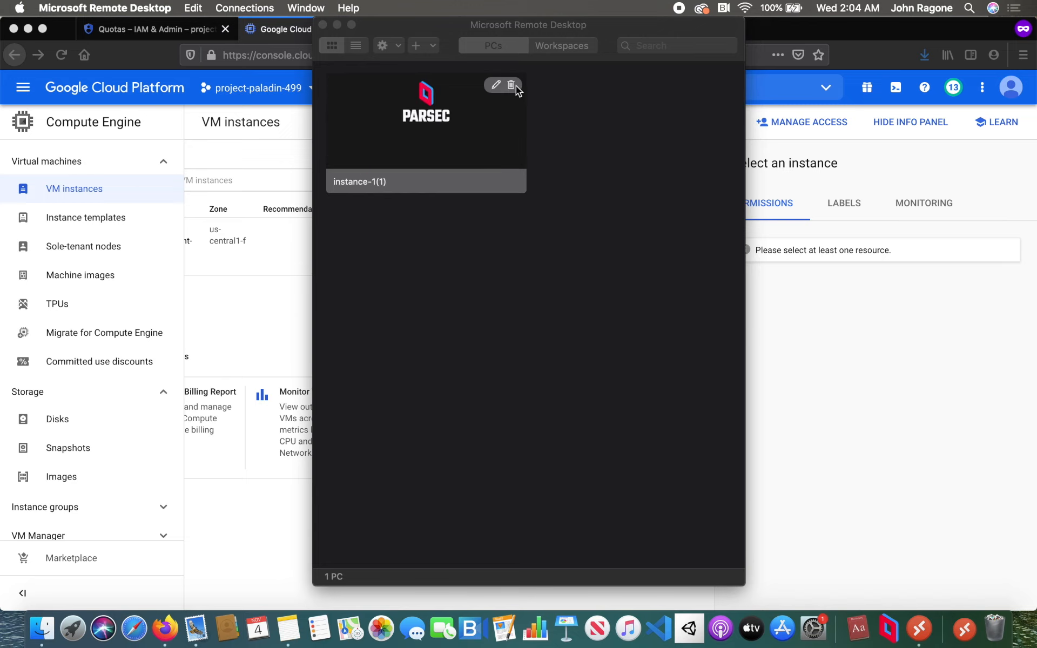
pyautogui.click(512, 86)
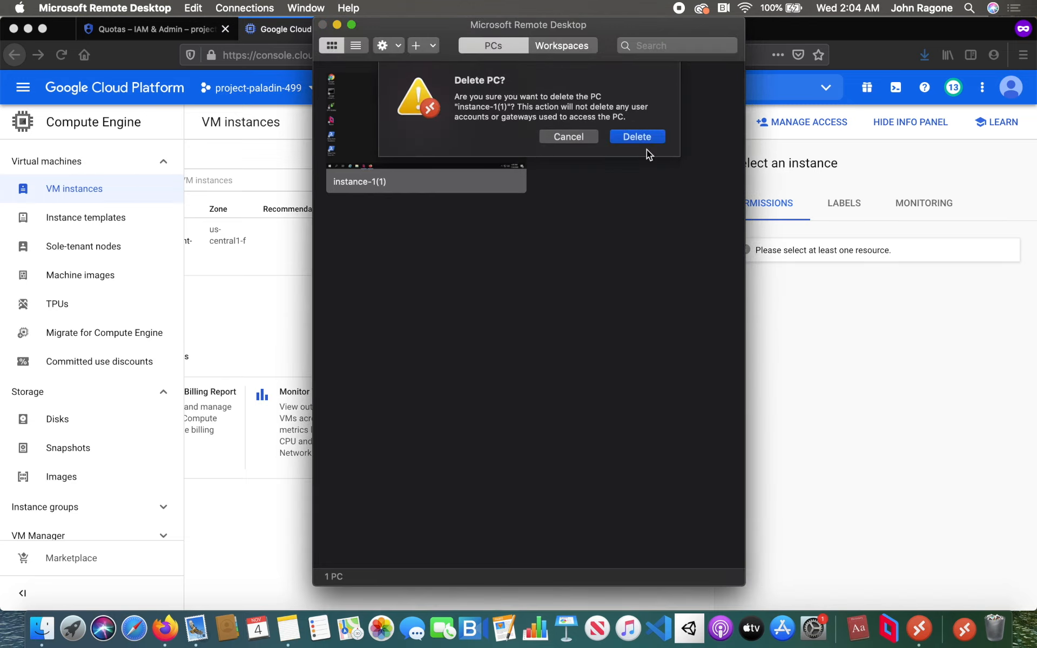
pyautogui.click(635, 139)
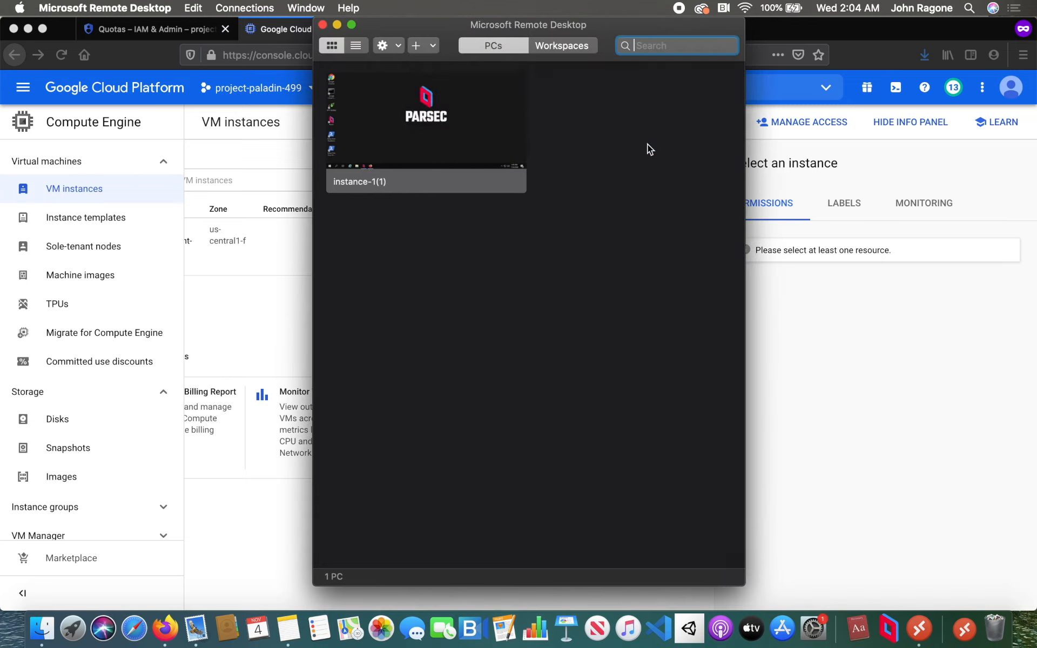
pyautogui.click(971, 619)
pyautogui.moveTo(965, 577); pyautogui.dragTo(443, 226)
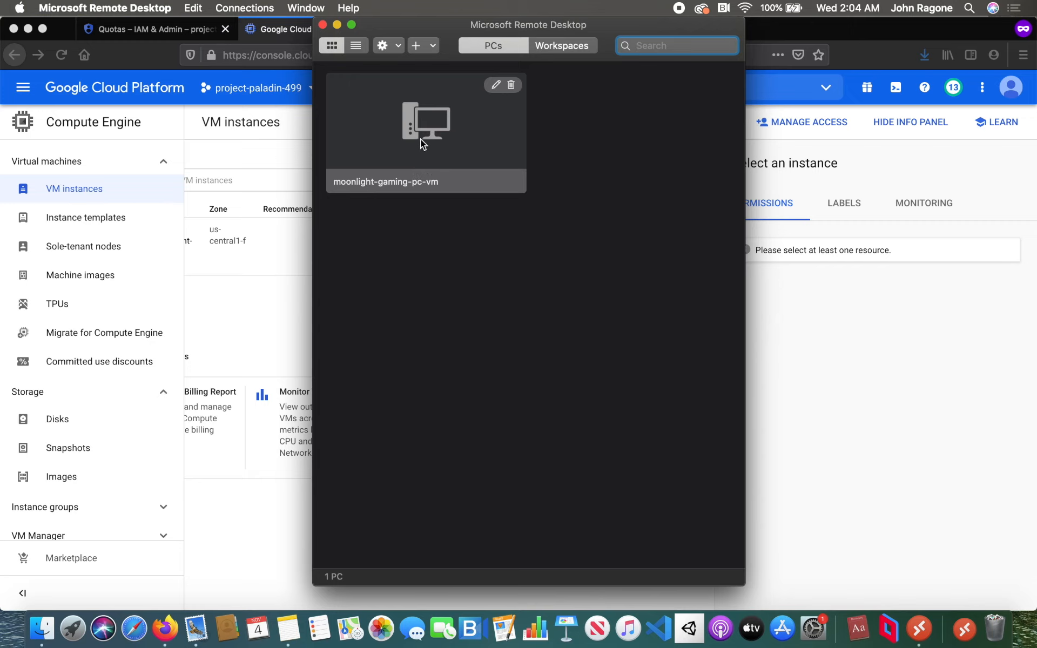
# Step: Connect to moonlight-gaming-pc-vm, accepting the unverified certificate and entering the copied Windows account password
pyautogui.doubleClick(432, 115)
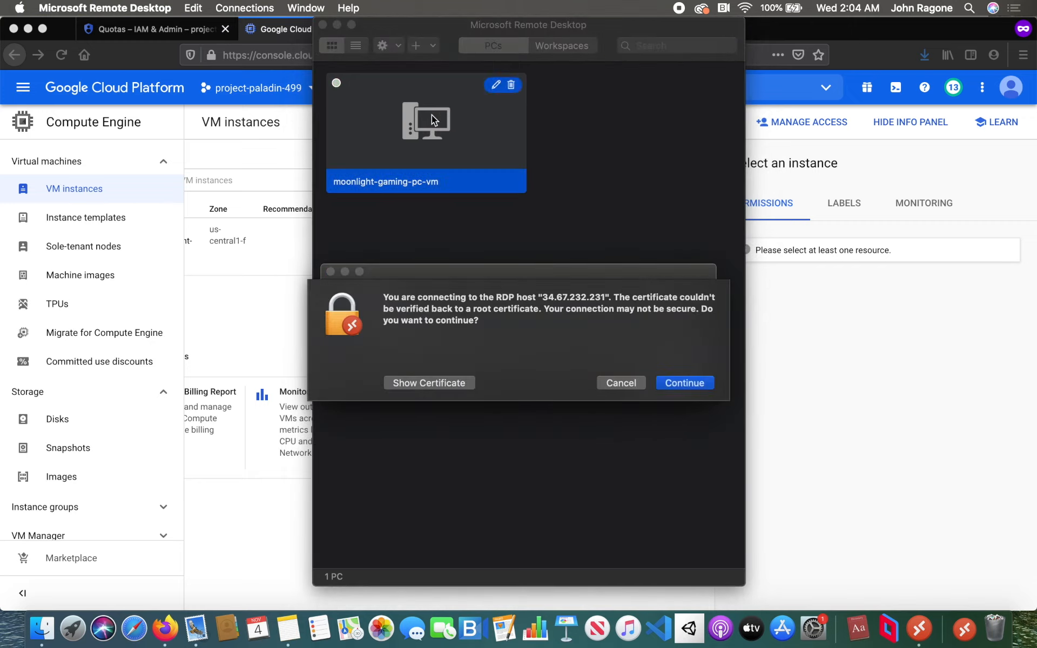
pyautogui.click(685, 386)
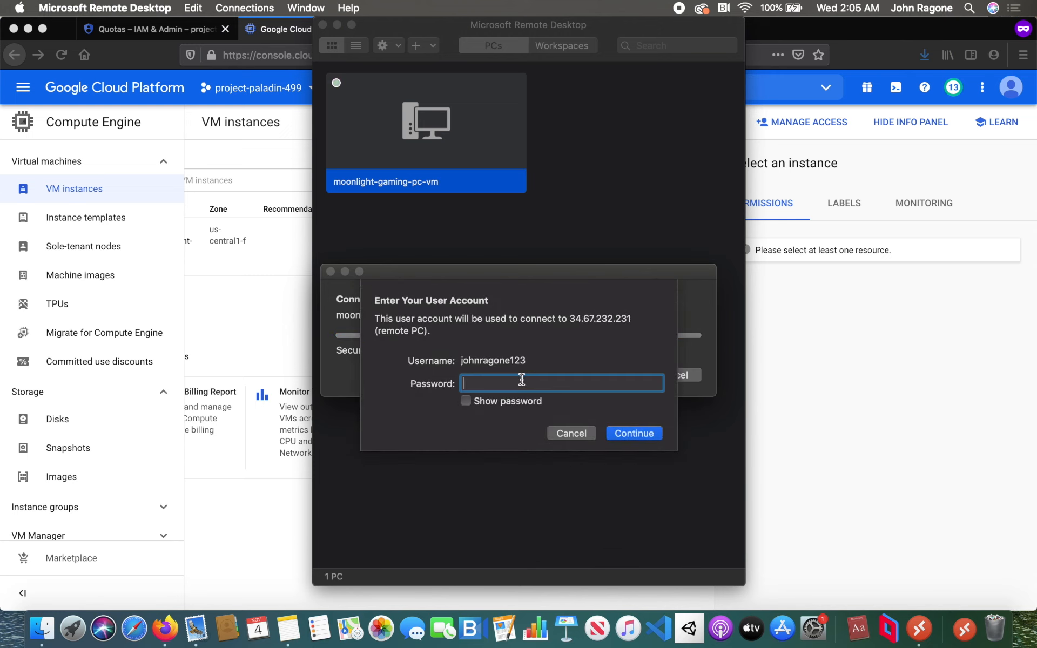
pyautogui.press('super+v')
pyautogui.click(640, 434)
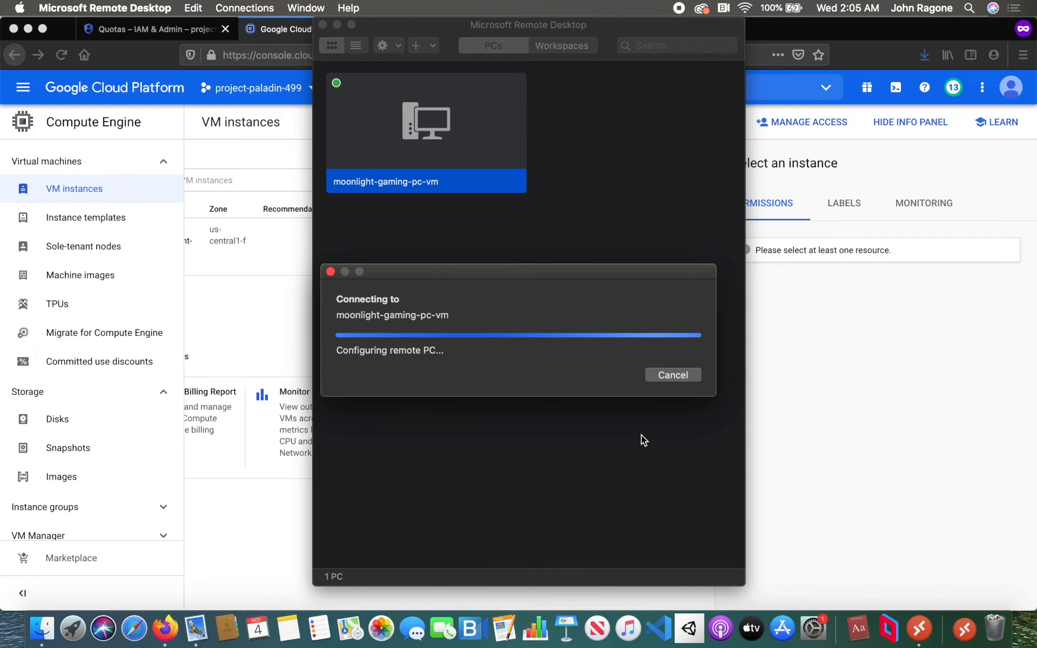